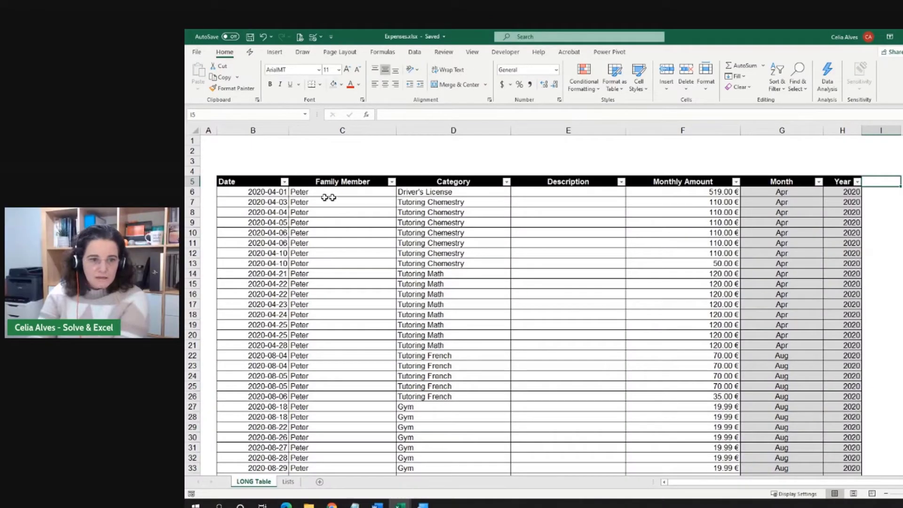
- Select the Family Member column's data from the first entry to the last row
click(325, 193)
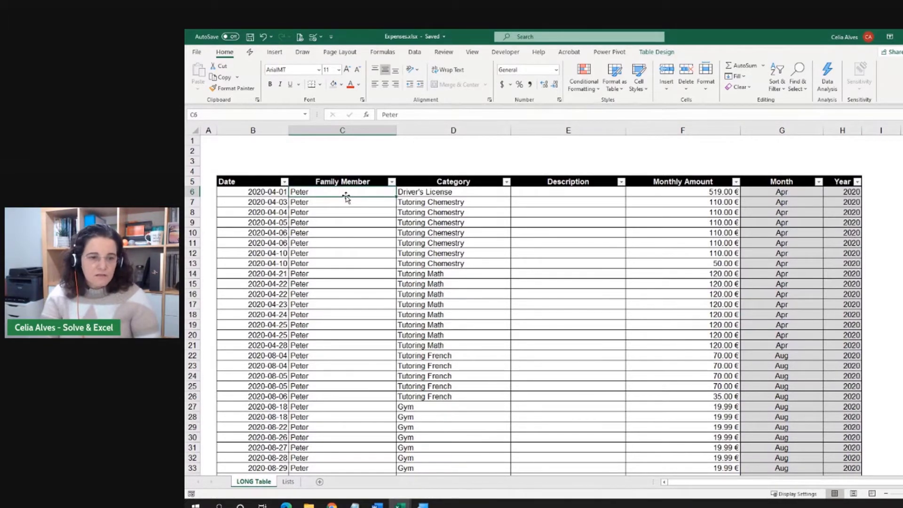
key(ctrl+space)
scroll(346, 197, down, 20)
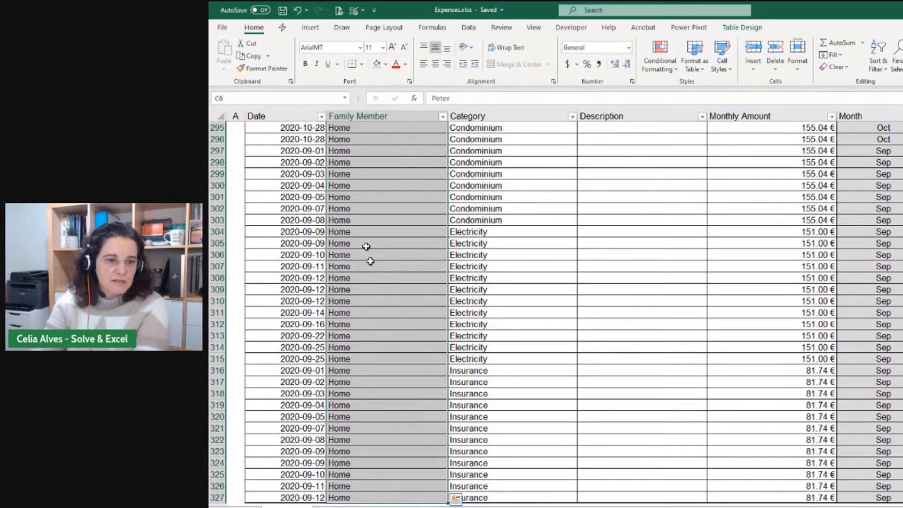
click(372, 208)
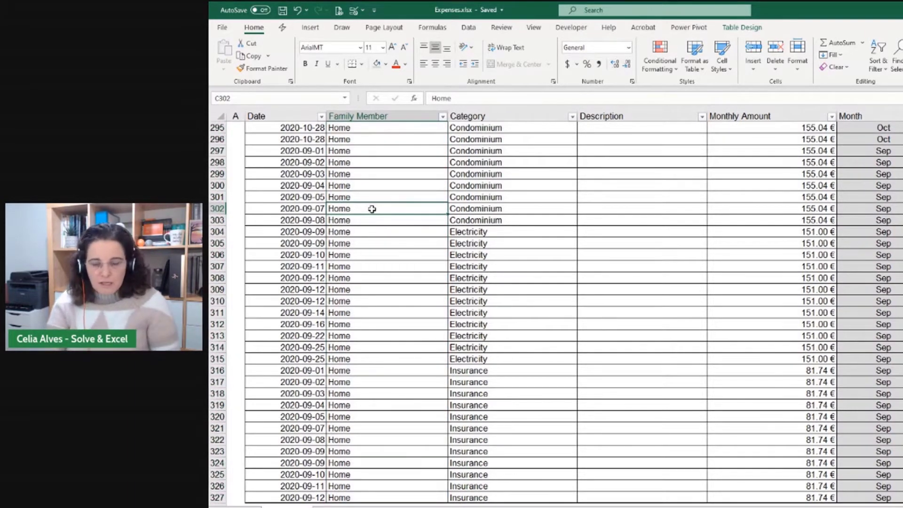
key(ctrl+Up)
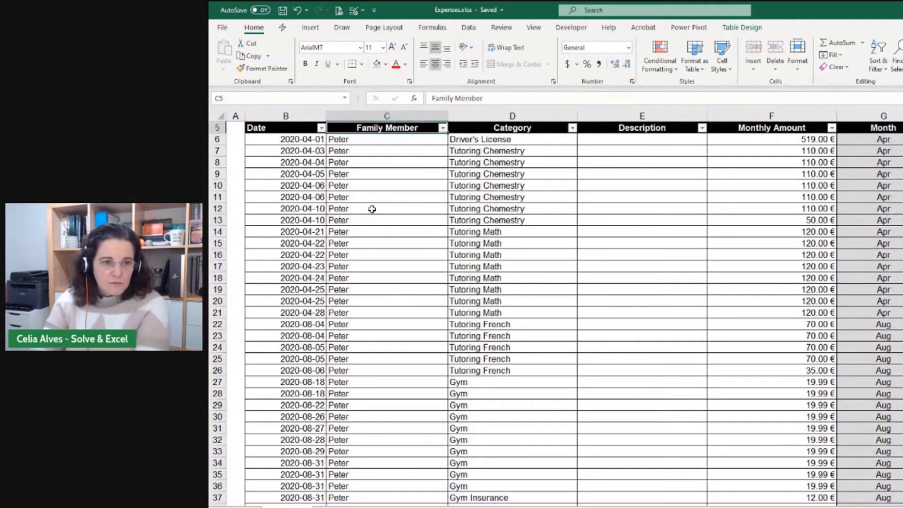
click(383, 121)
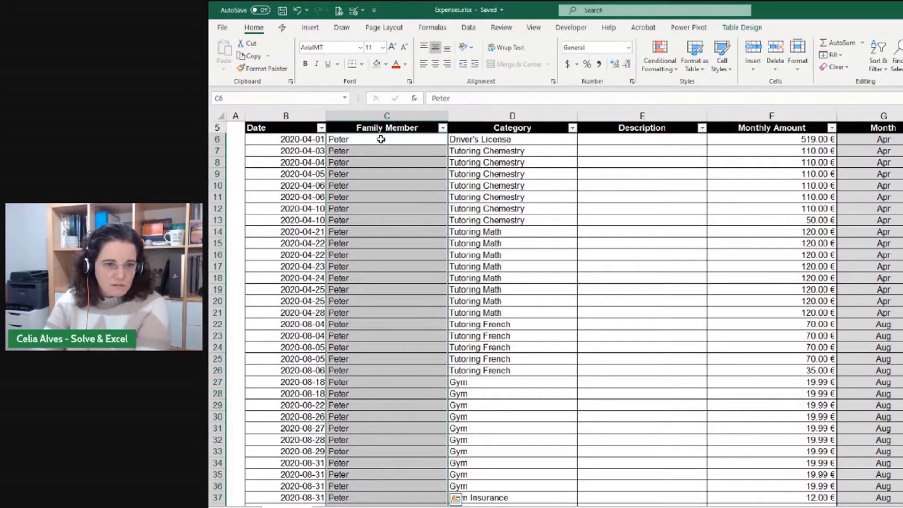
scroll(381, 140, up, 2)
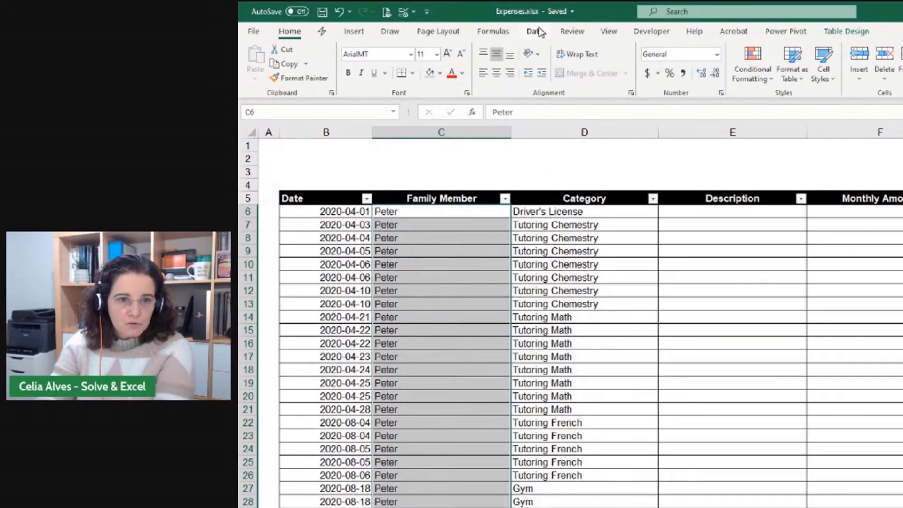
- Start Data Validation on the Family Member entries with Allow set to List, ready to pick a source
click(534, 31)
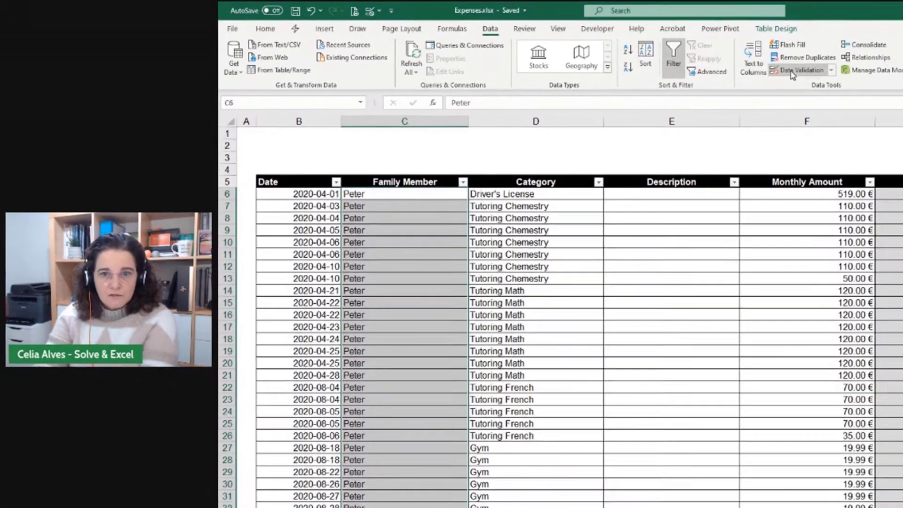
click(865, 76)
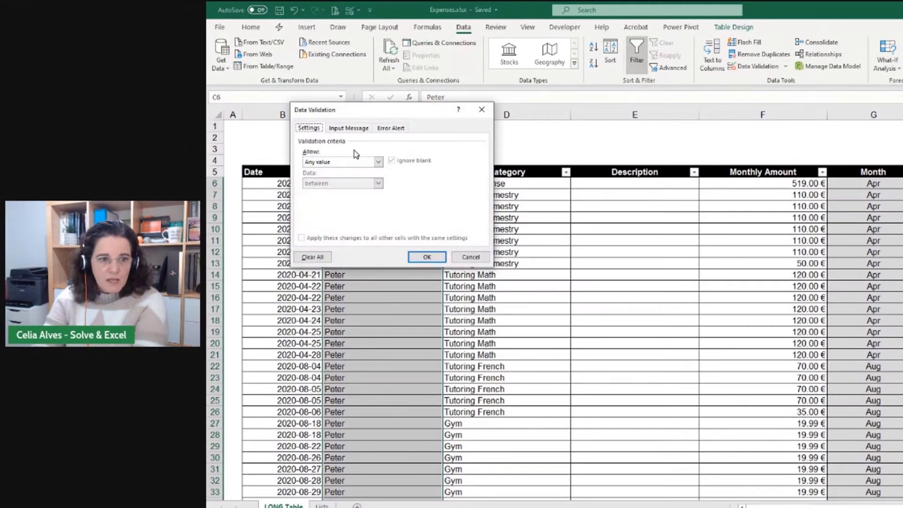
click(378, 162)
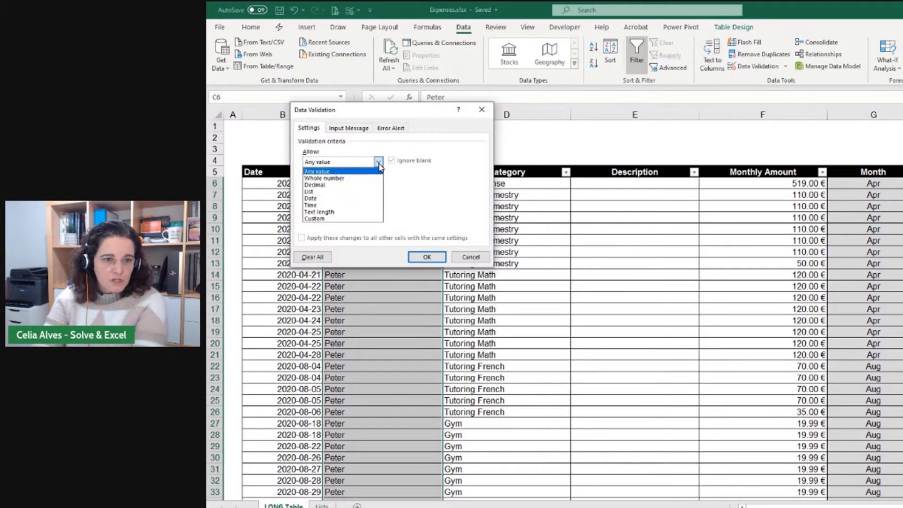
click(322, 192)
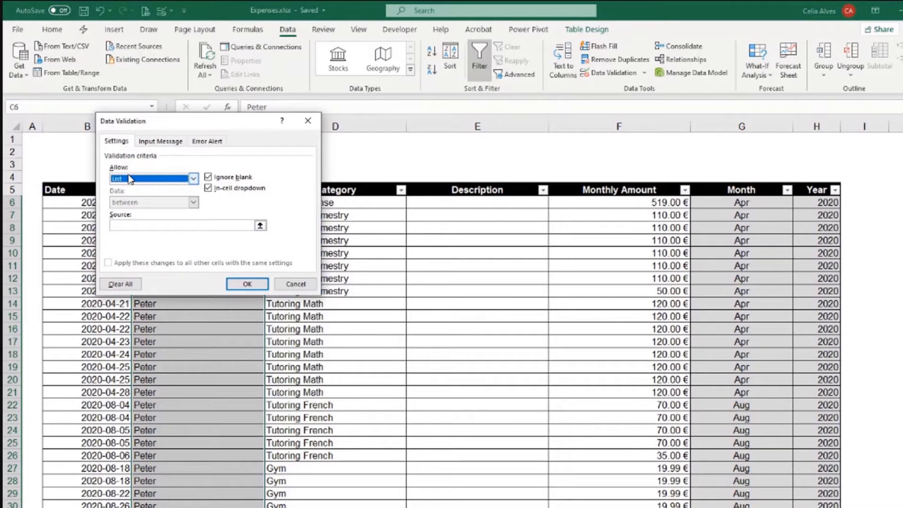
click(260, 227)
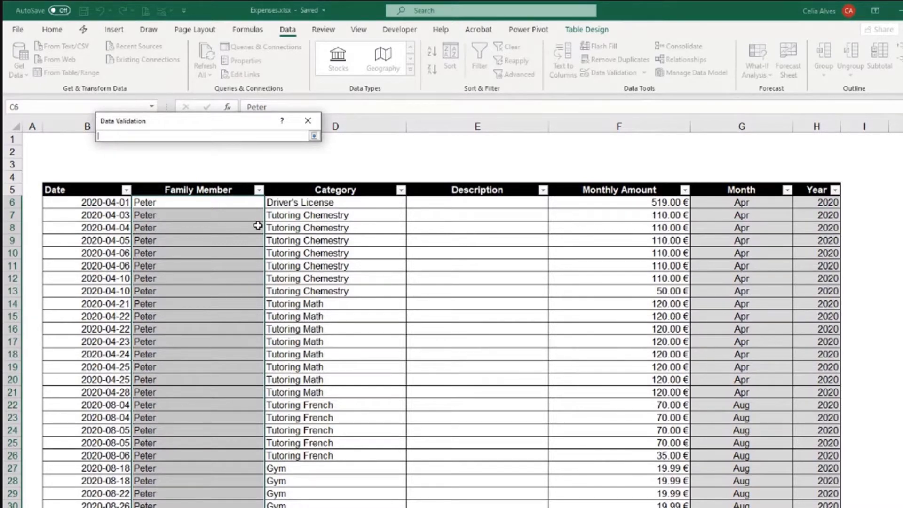
- Use Lists!$B$3:$B$7 as the list source and apply the validation rule
click(188, 506)
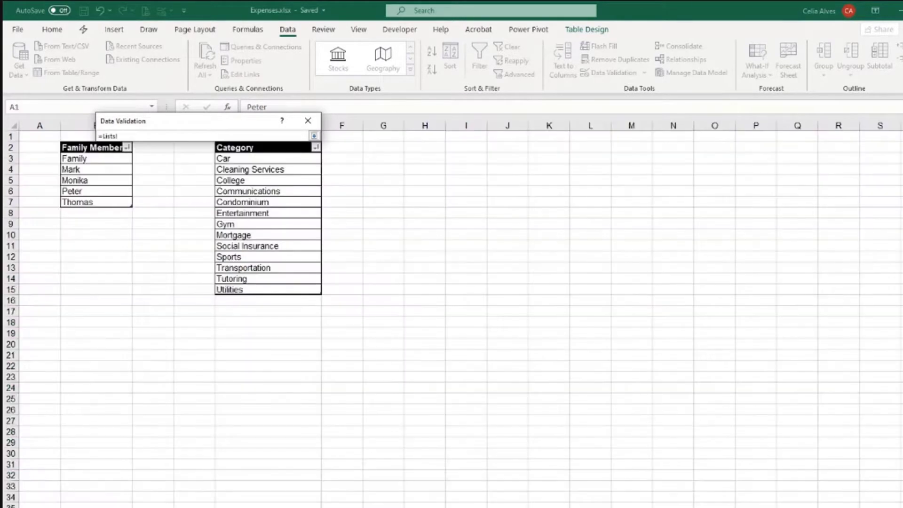
click(102, 159)
drag(101, 166, 103, 189)
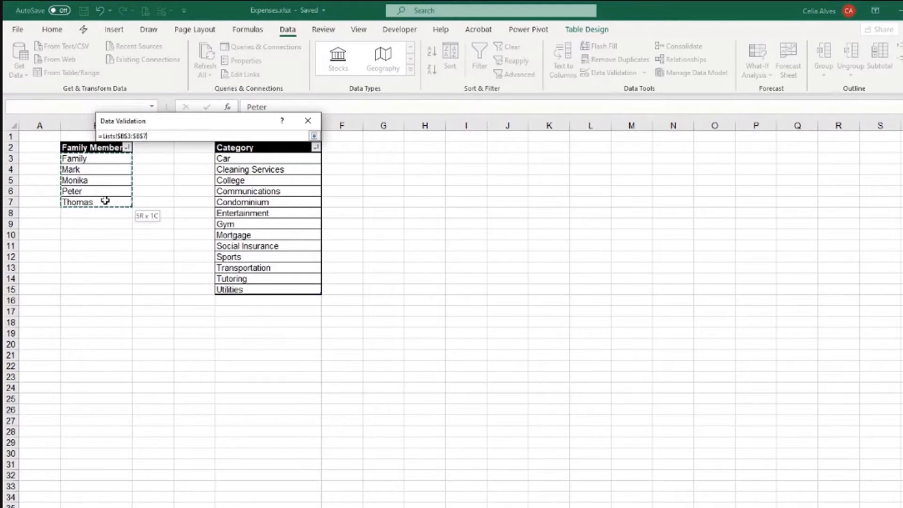
drag(105, 201, 105, 200)
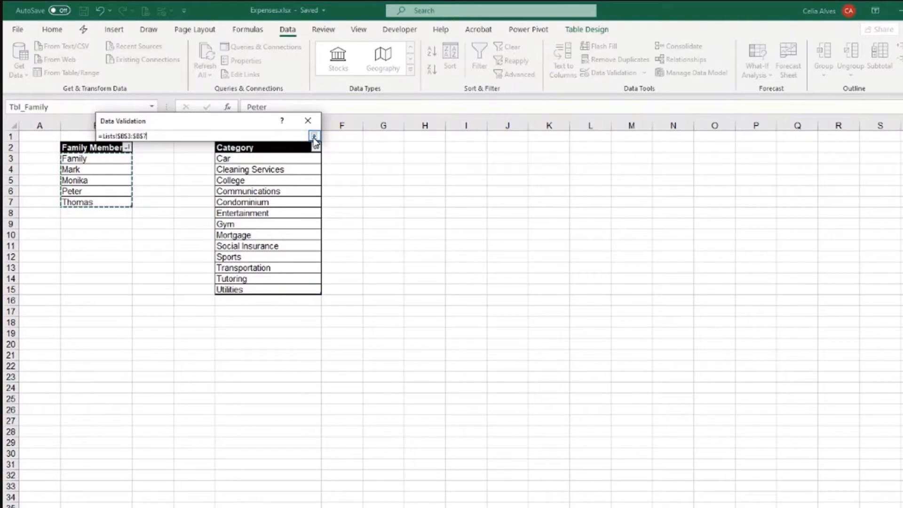
click(313, 137)
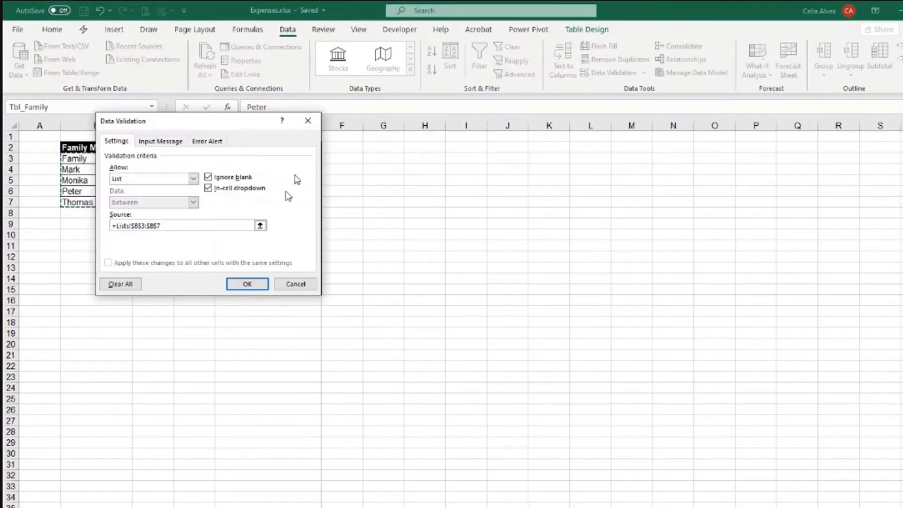
click(248, 289)
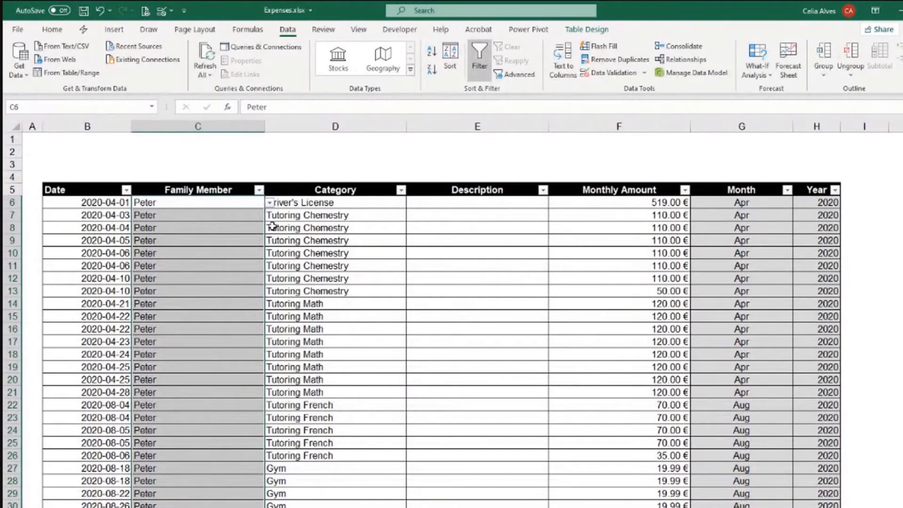
click(160, 235)
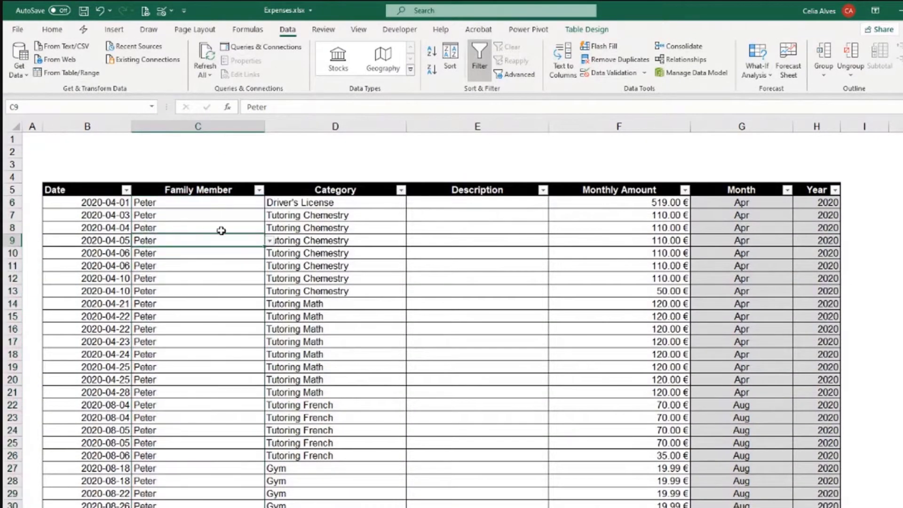
click(270, 240)
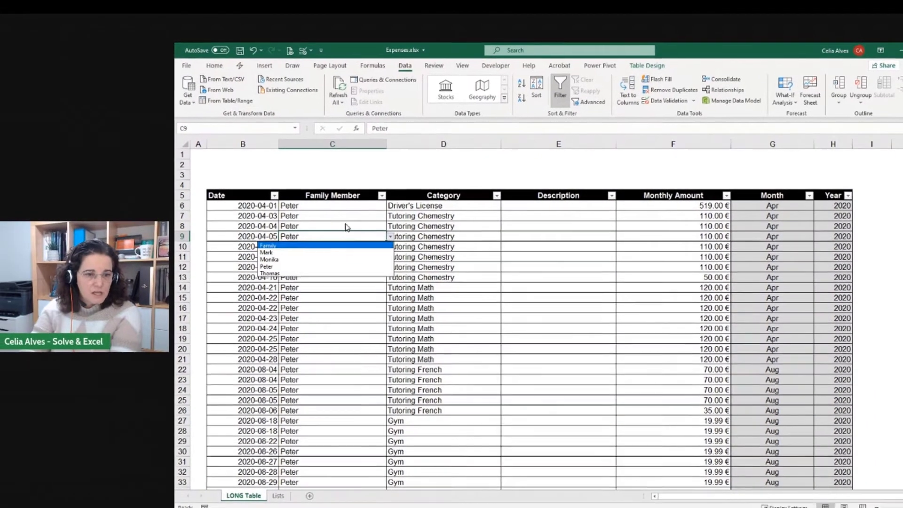
key(Escape)
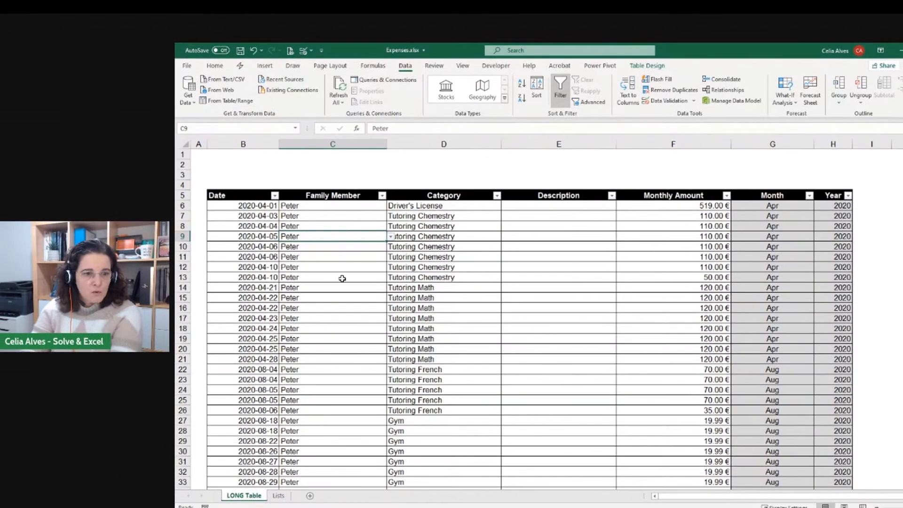
scroll(284, 236, down, 11)
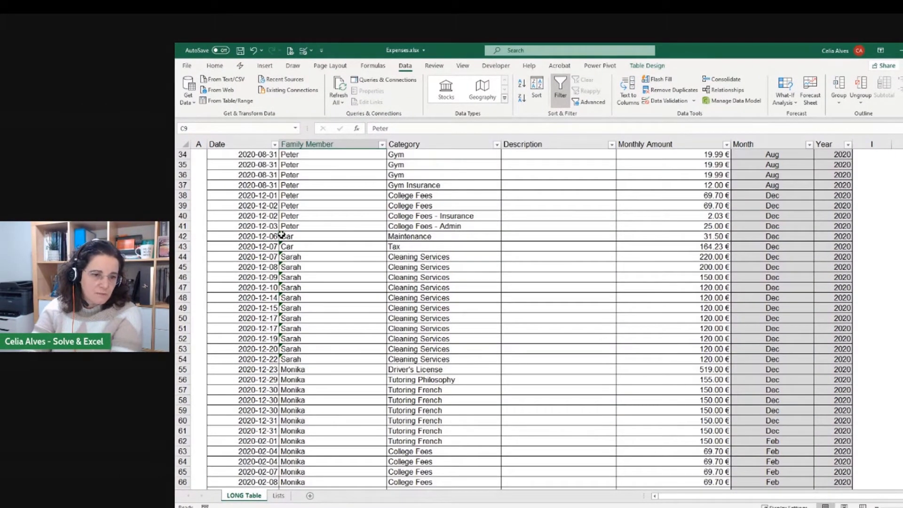
click(289, 349)
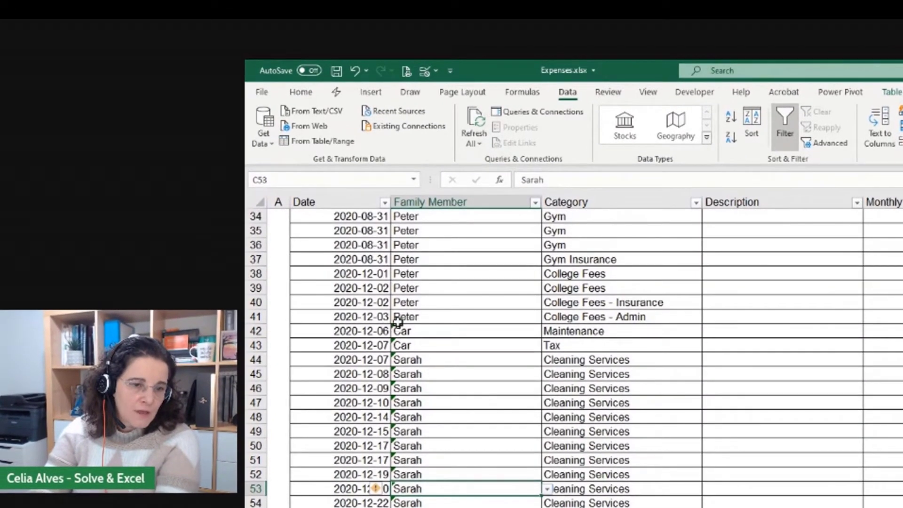
click(397, 331)
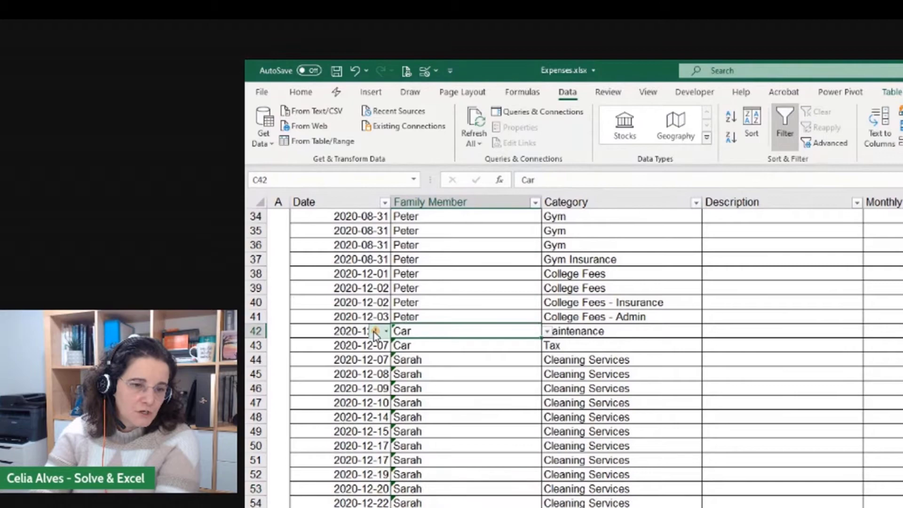
mouse_move(375, 332)
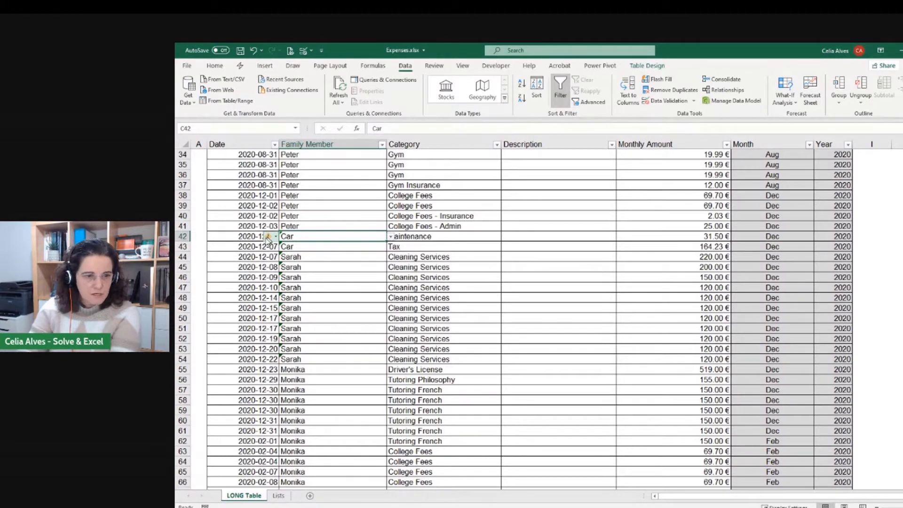
mouse_move(269, 238)
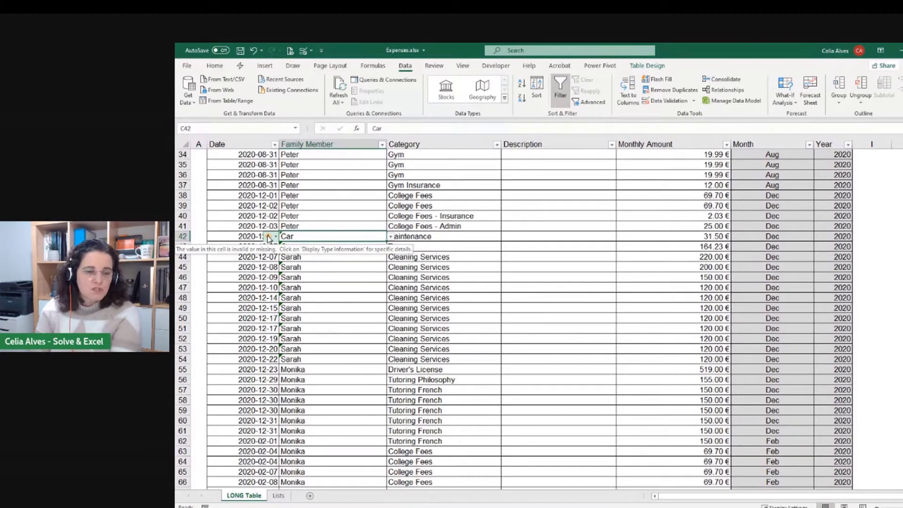
click(297, 226)
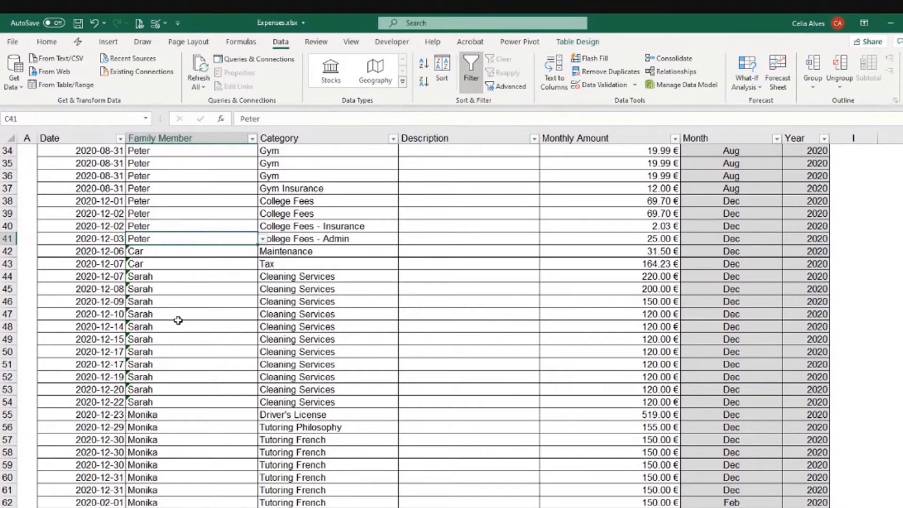
- Select the Family Member data and run Circle Invalid Data to mark entries like the Car rows
key(ctrl+Up)
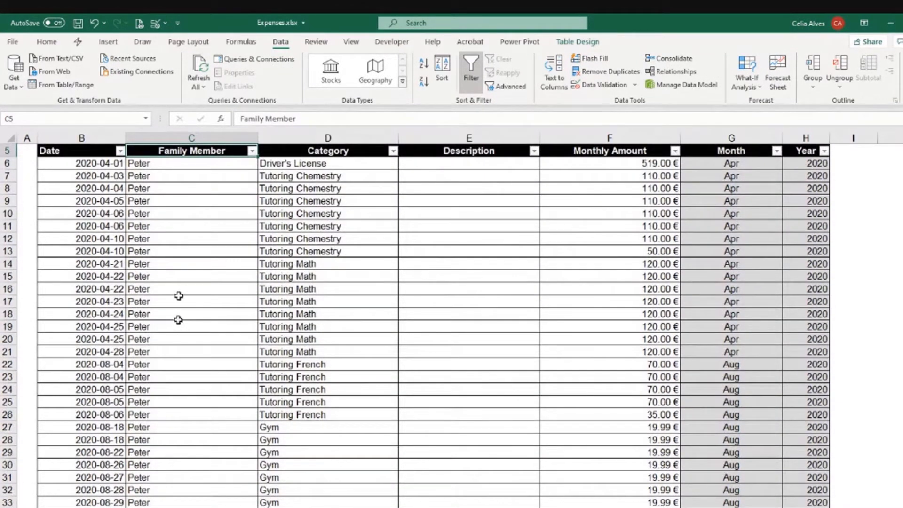
click(207, 147)
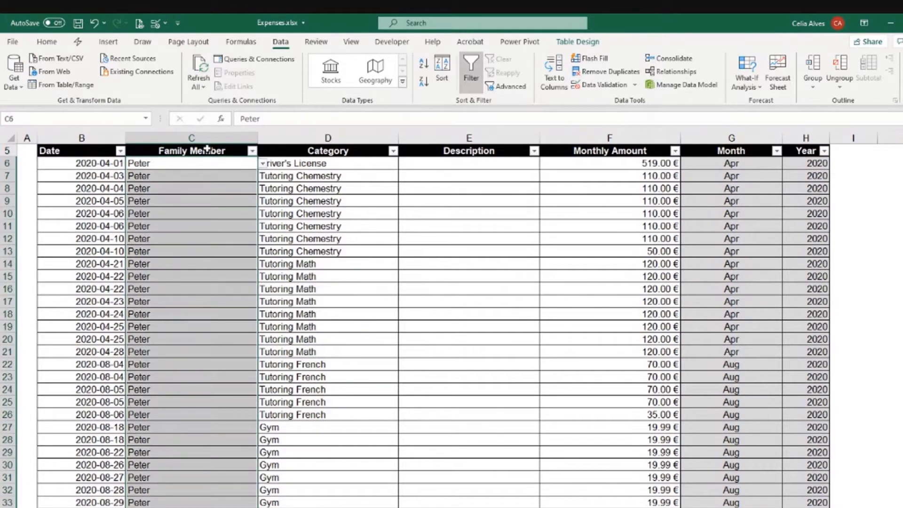
scroll(207, 160, up, 2)
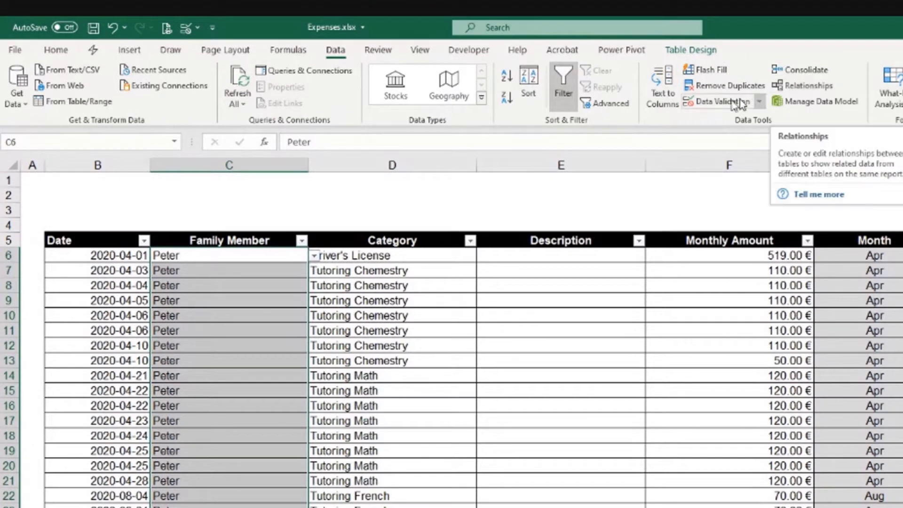
click(761, 103)
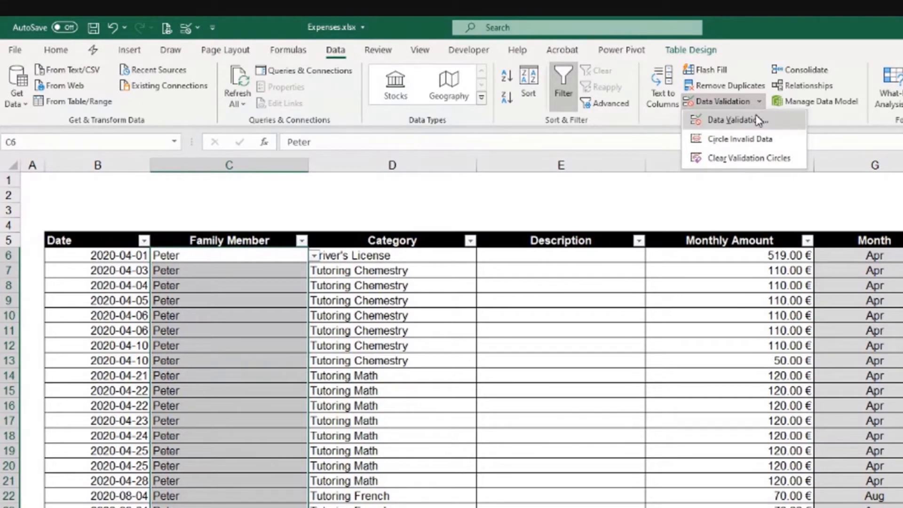
click(758, 139)
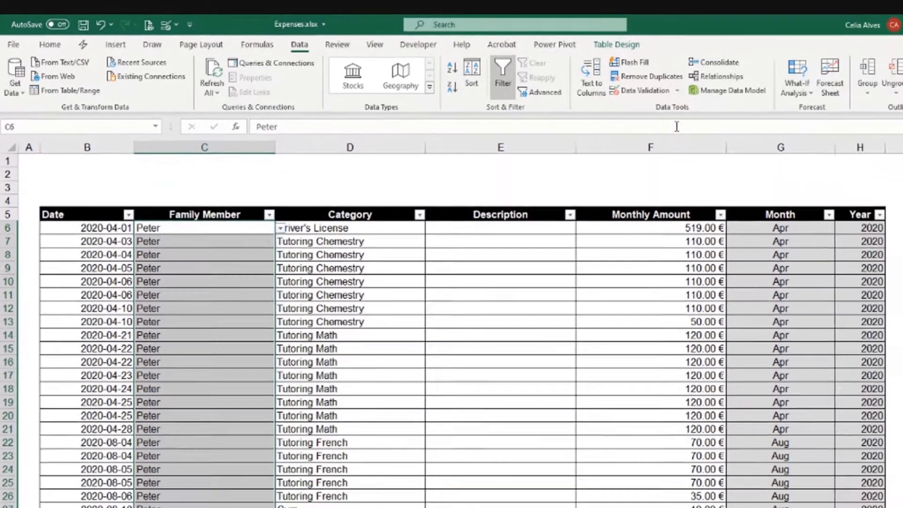
- Paste the Maintenance value from D42 into Description cell E42
scroll(185, 335, down, 9)
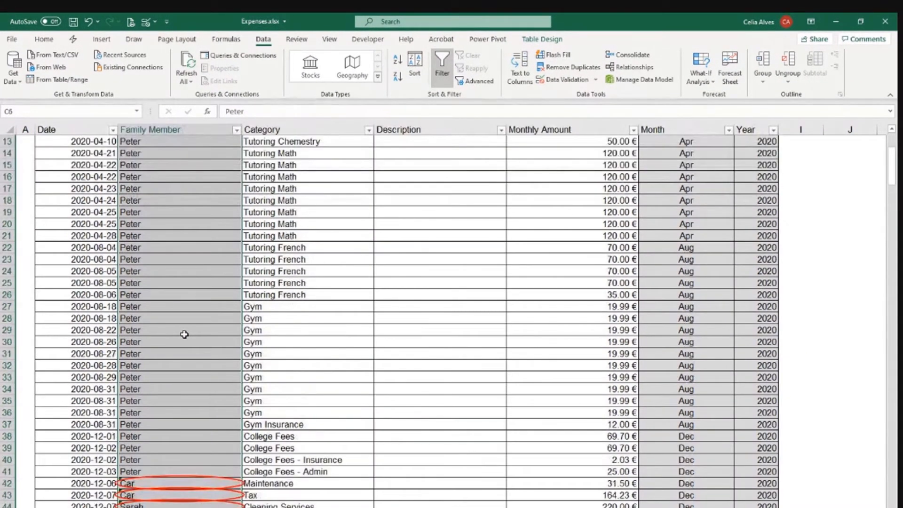
scroll(184, 334, down, 1)
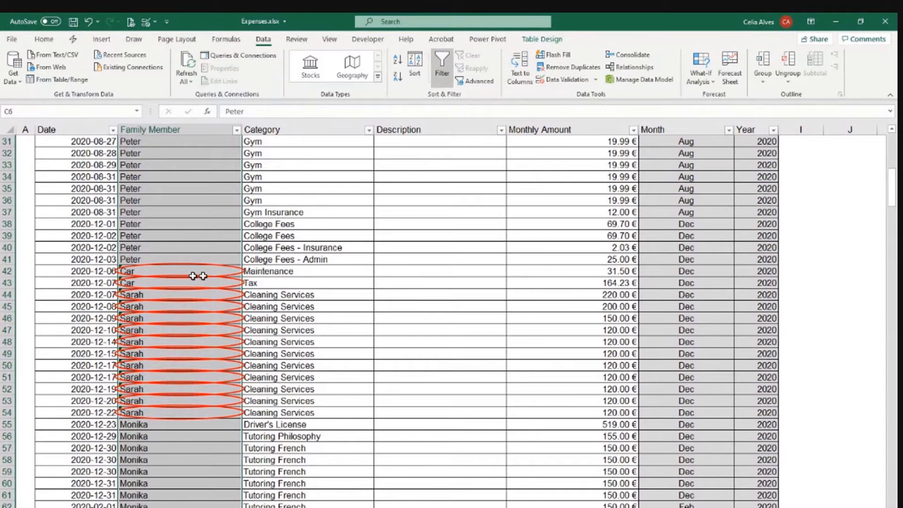
click(272, 272)
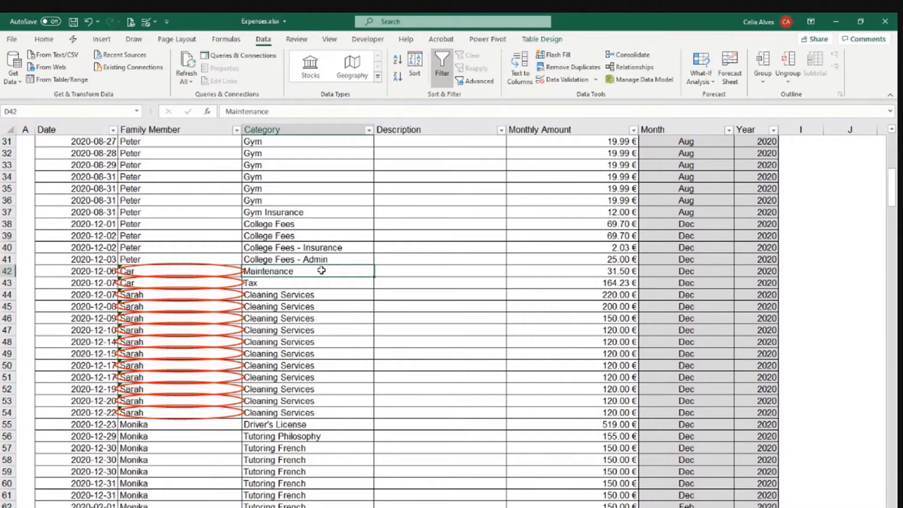
click(162, 269)
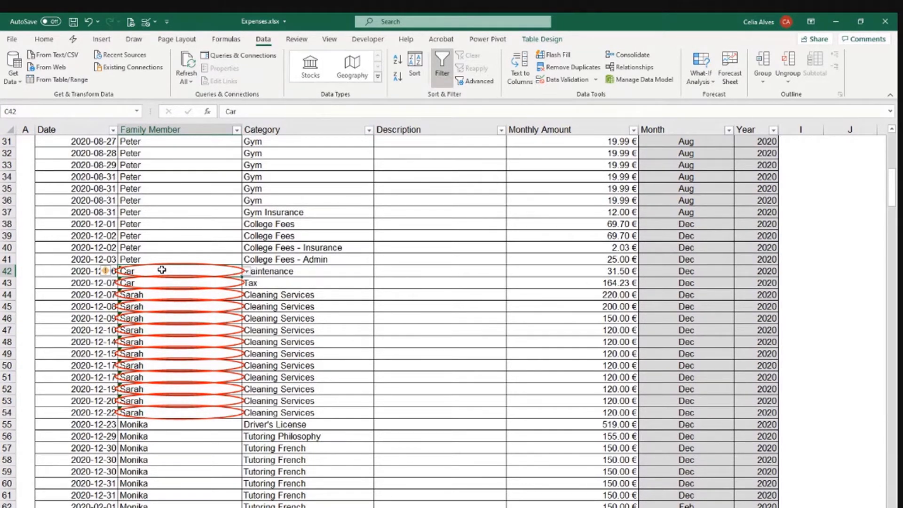
click(273, 272)
key(ctrl+c)
click(383, 271)
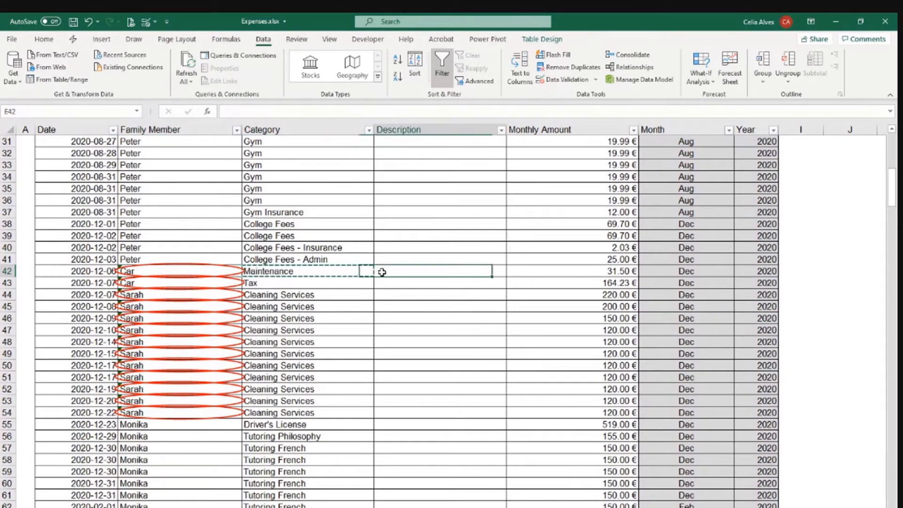
right_click(383, 271)
click(425, 277)
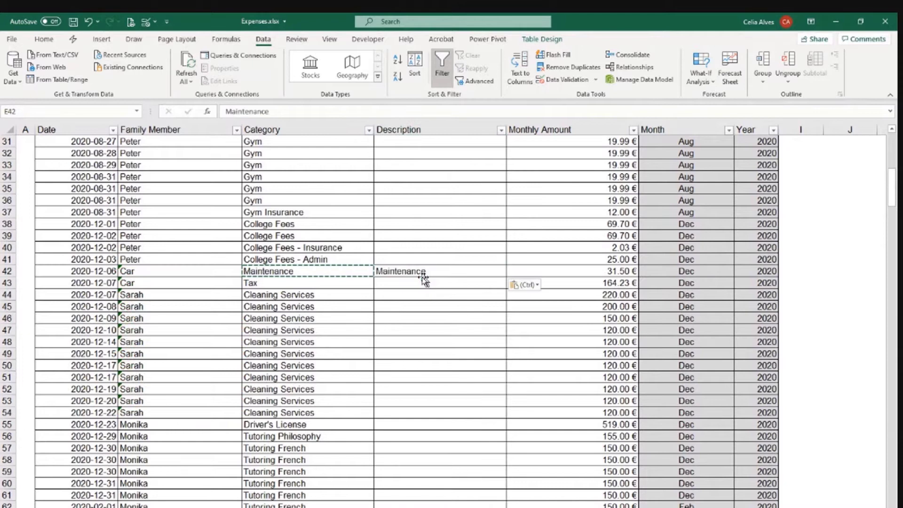
- Copy Car from C42 into Category cell D42
click(199, 271)
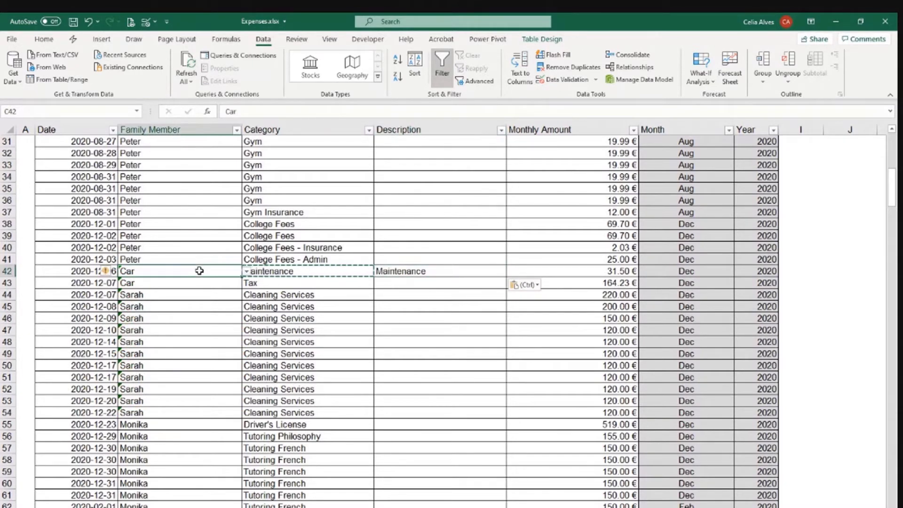
key(ctrl+c)
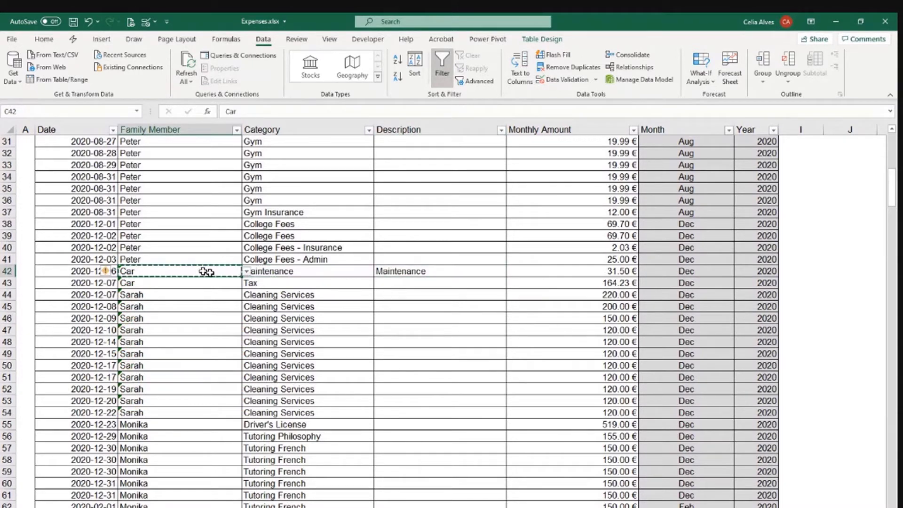
click(271, 273)
key(ctrl+v)
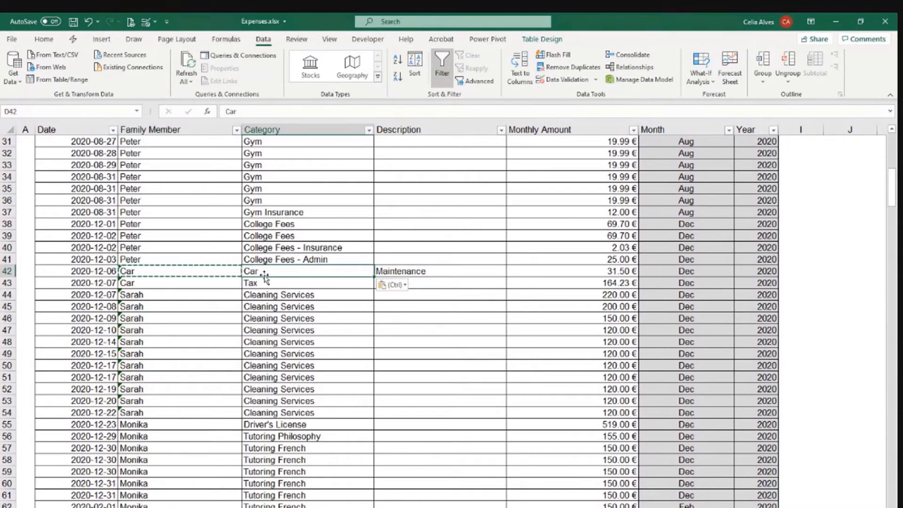
- Choose Family from C42's validation list and reselect the Family Member data
click(141, 272)
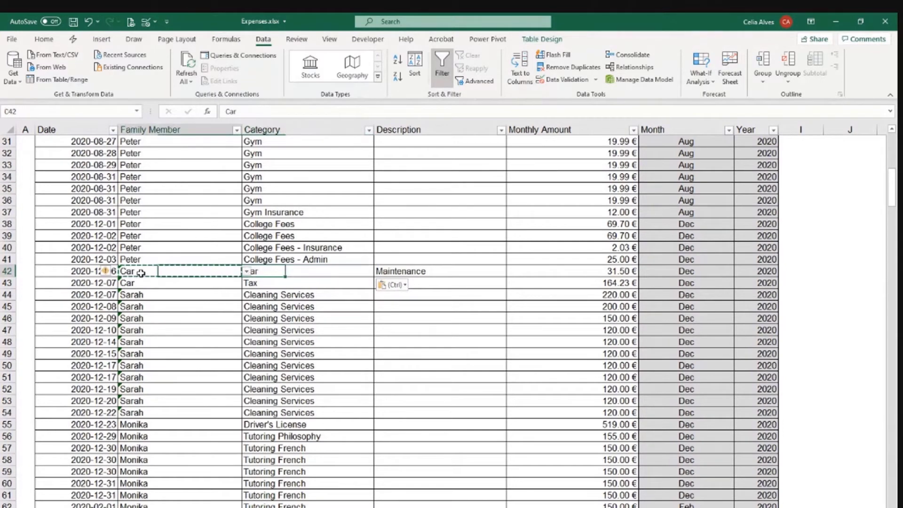
click(247, 272)
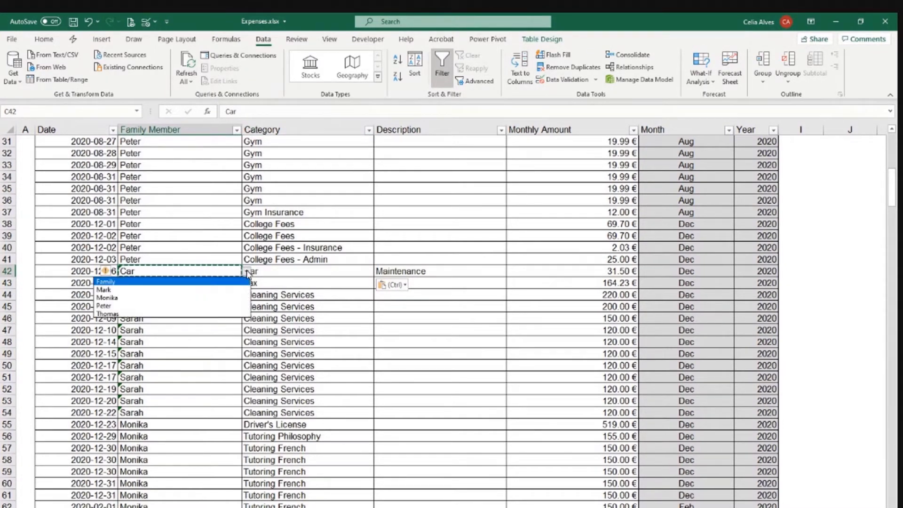
click(111, 282)
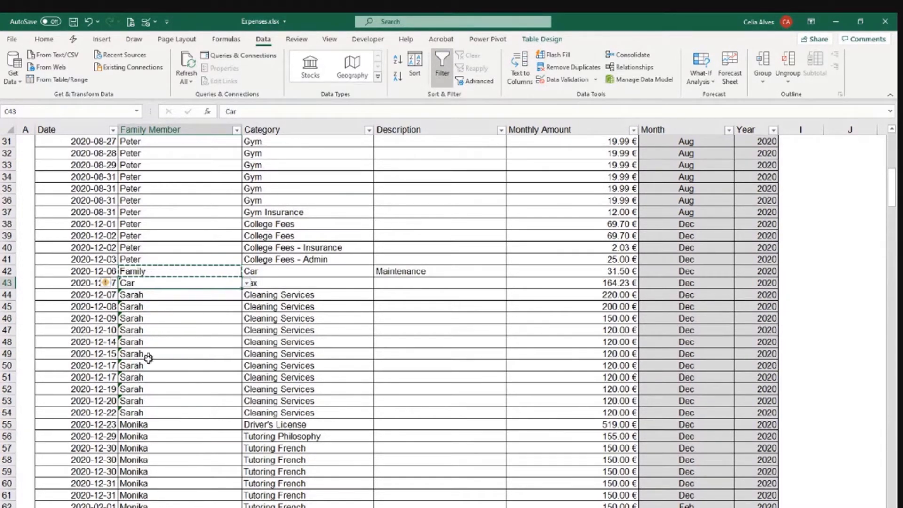
scroll(146, 362, down, 5)
scroll(150, 375, up, 3)
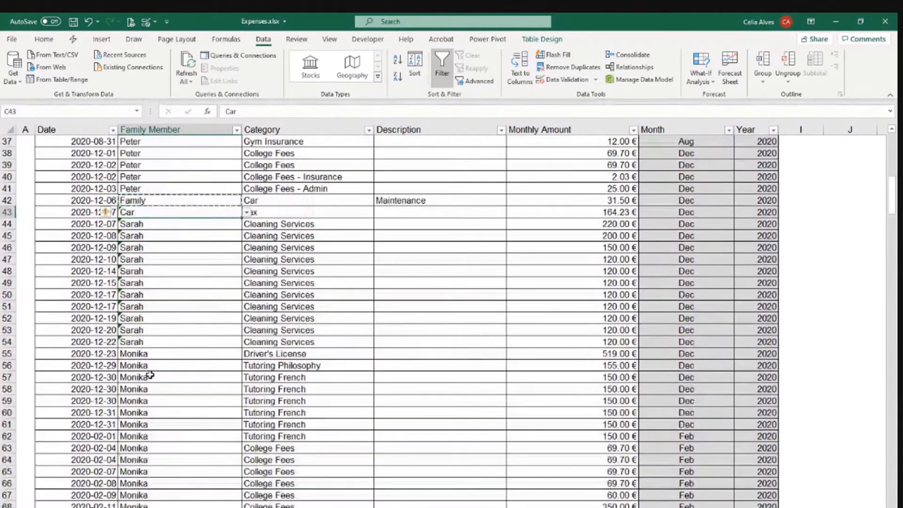
click(140, 224)
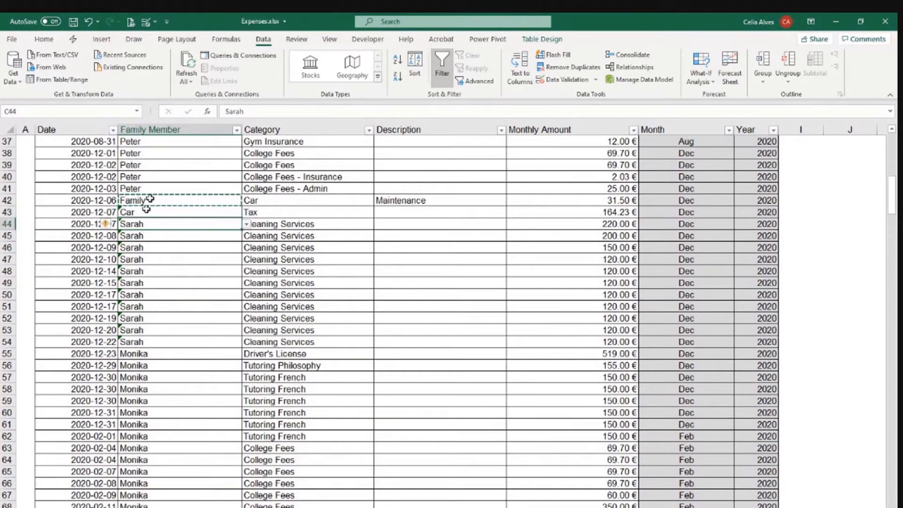
scroll(136, 242, up, 2)
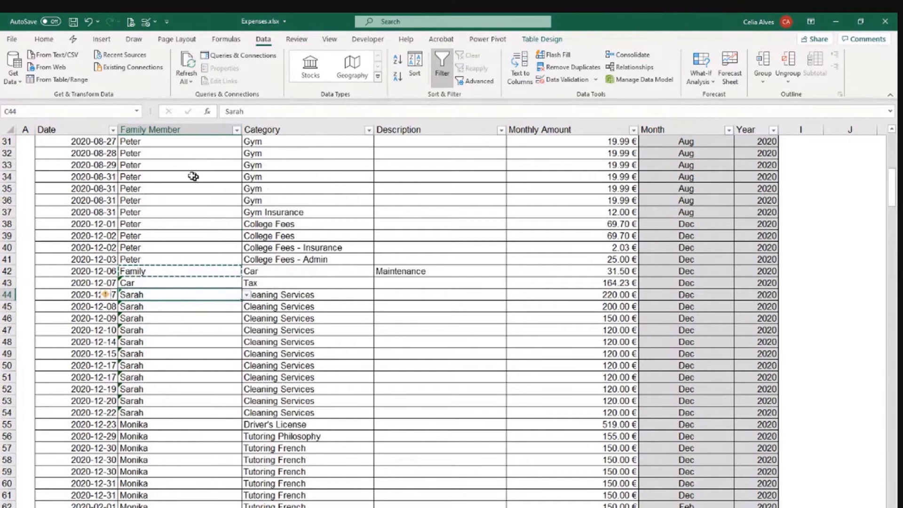
click(196, 125)
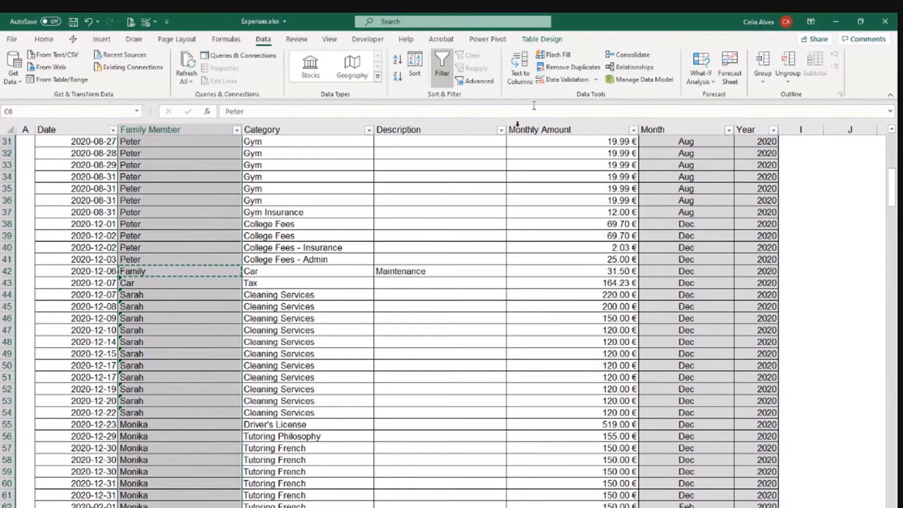
- Circle invalid data again and review the circled entries, including the Internet & Cable Company rows
click(596, 79)
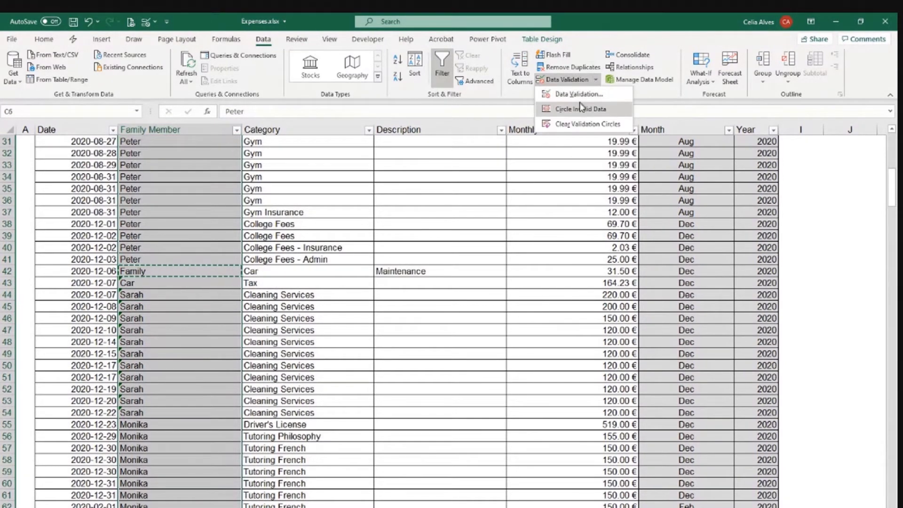
click(581, 109)
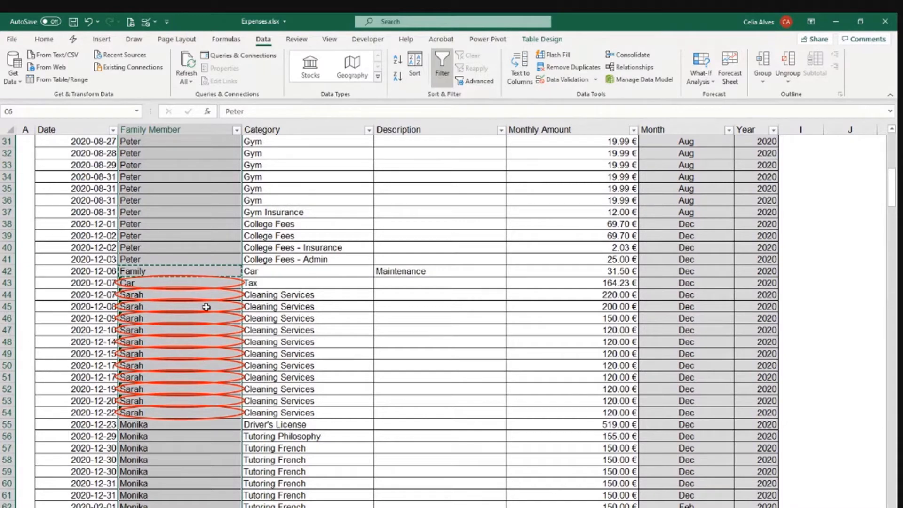
scroll(185, 320, down, 1)
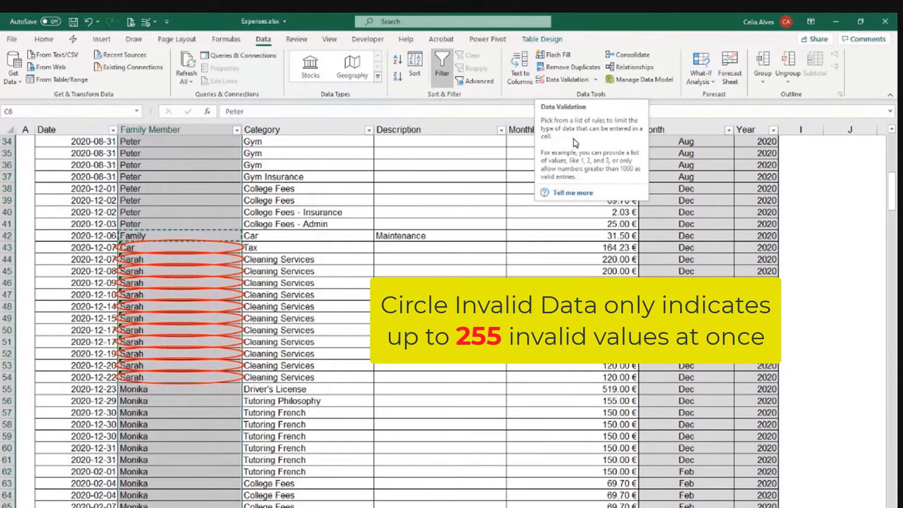
click(143, 283)
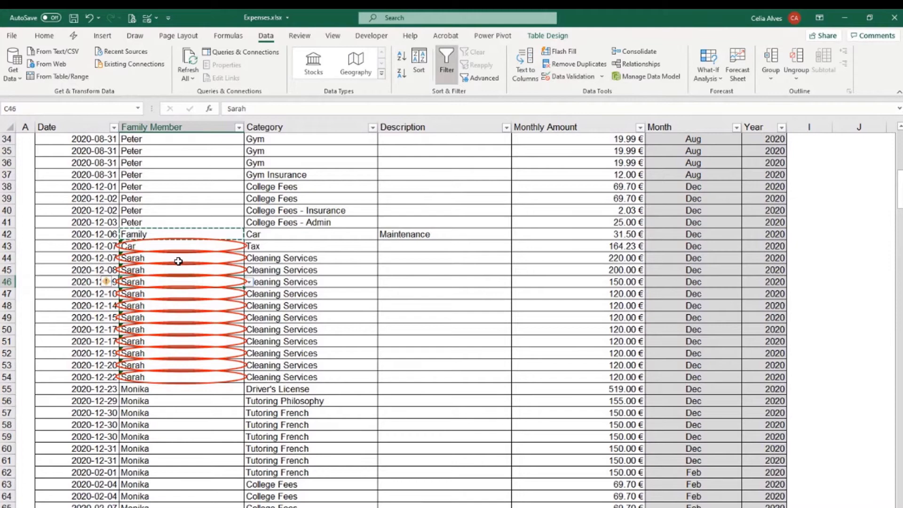
scroll(178, 259, down, 10)
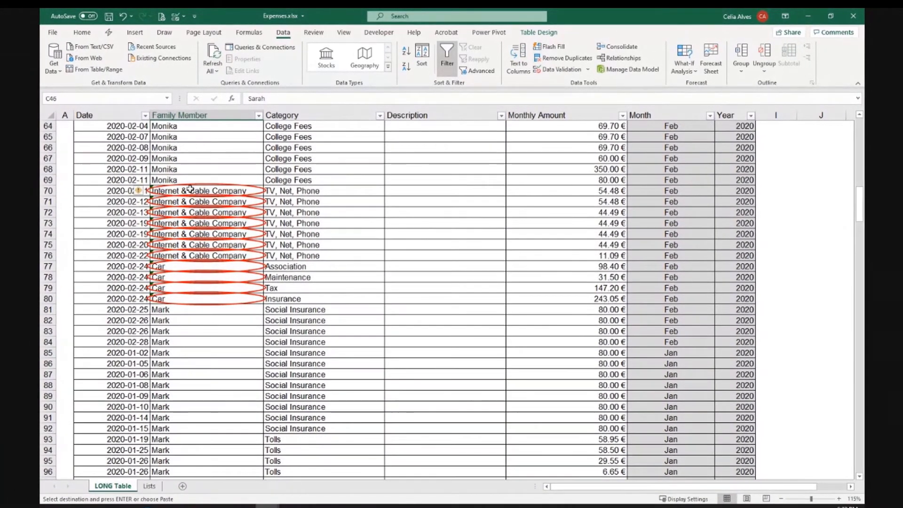
click(194, 193)
click(315, 193)
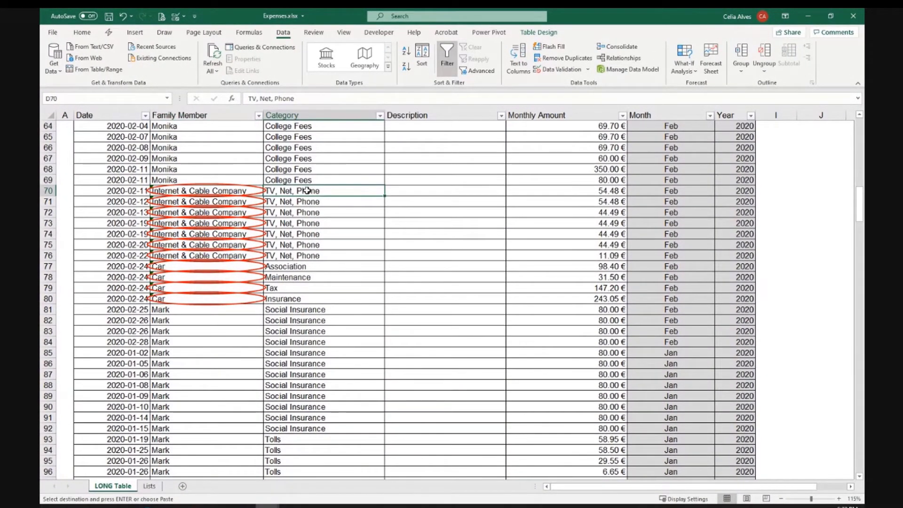
click(405, 190)
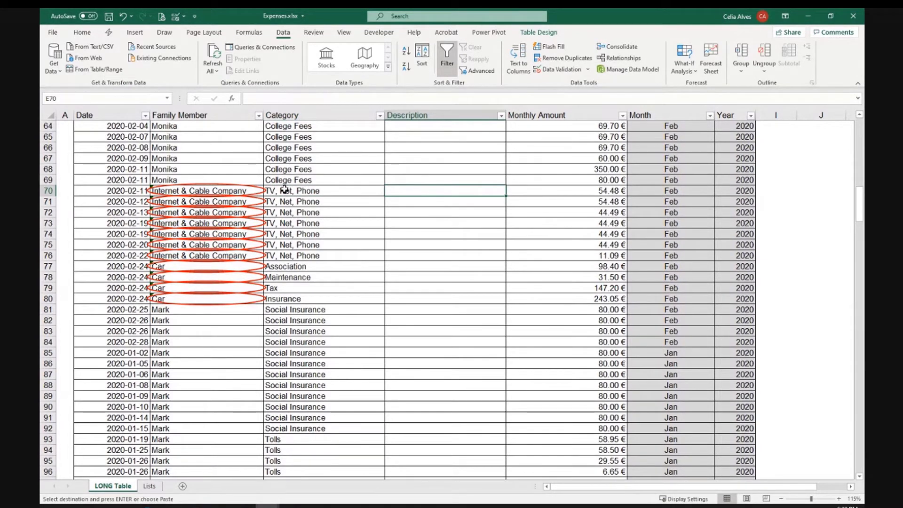
- Clear Validation Circles on the LONG Table sheet and return to the first Category entry
click(150, 487)
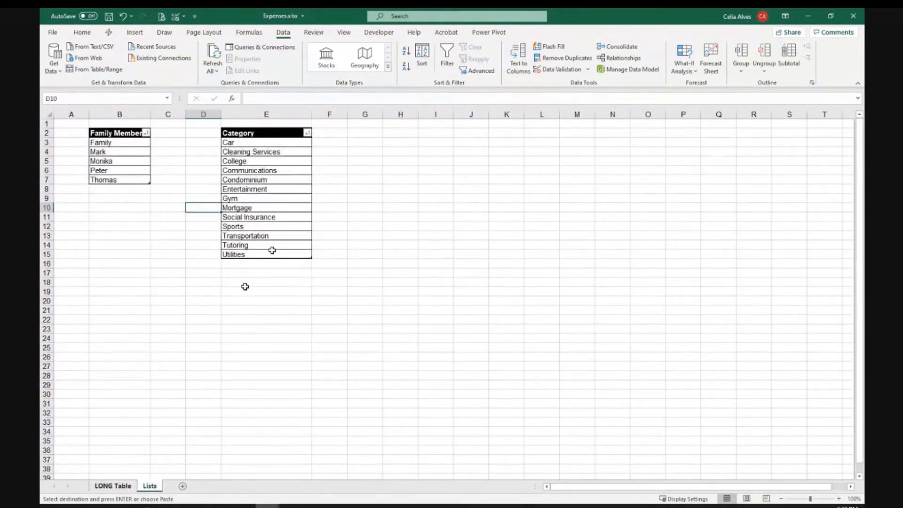
key(ctrl+Page_Up)
click(587, 69)
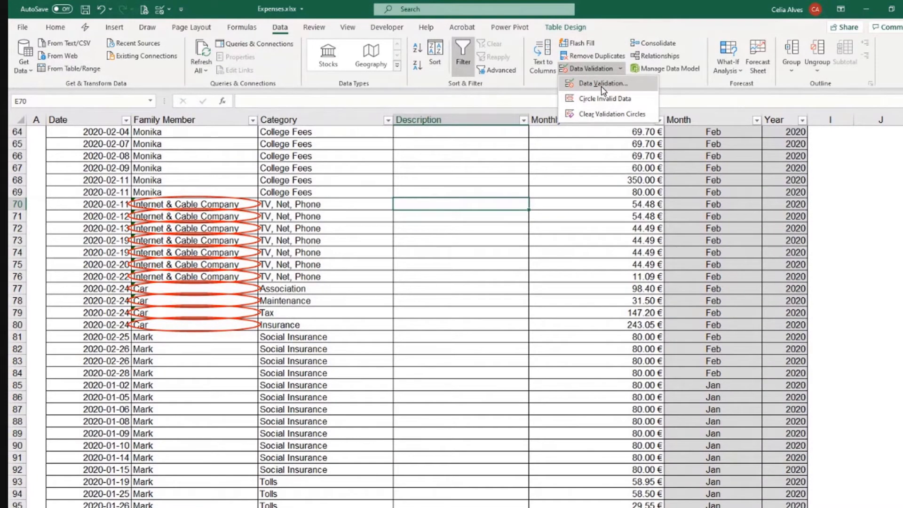
click(603, 114)
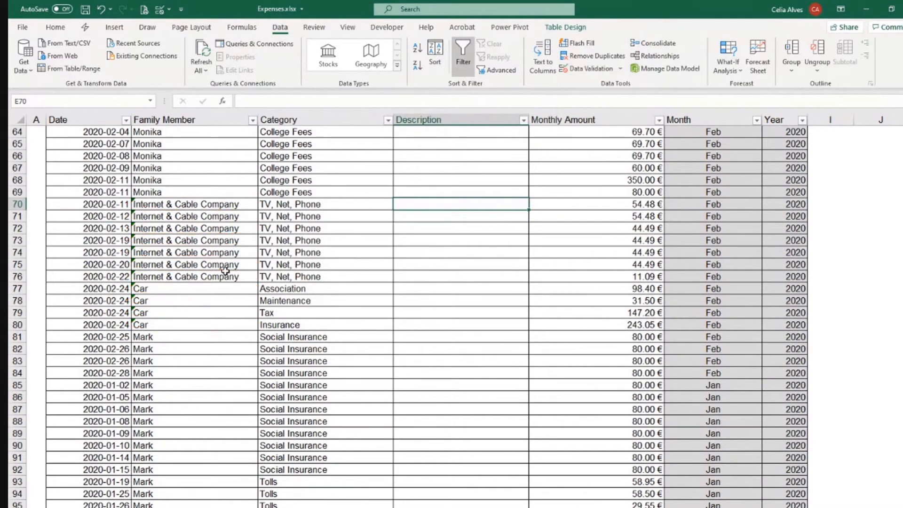
click(294, 216)
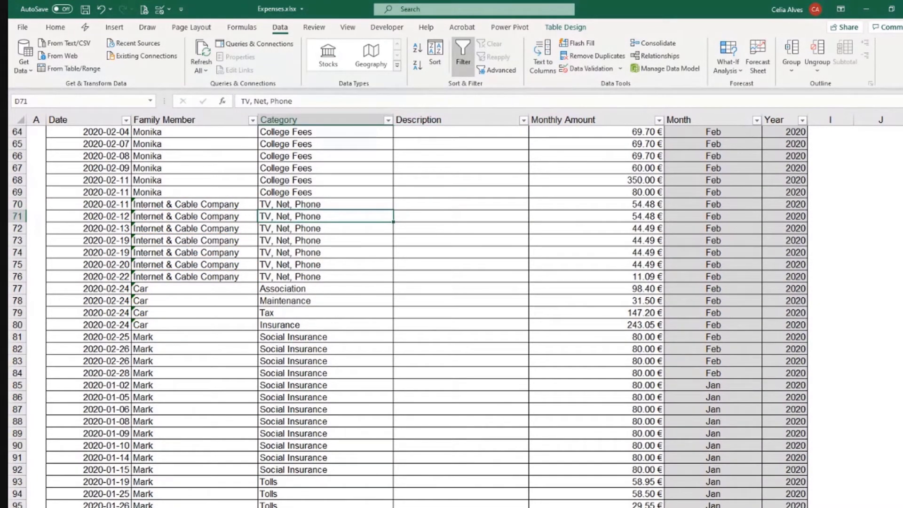
click(310, 288)
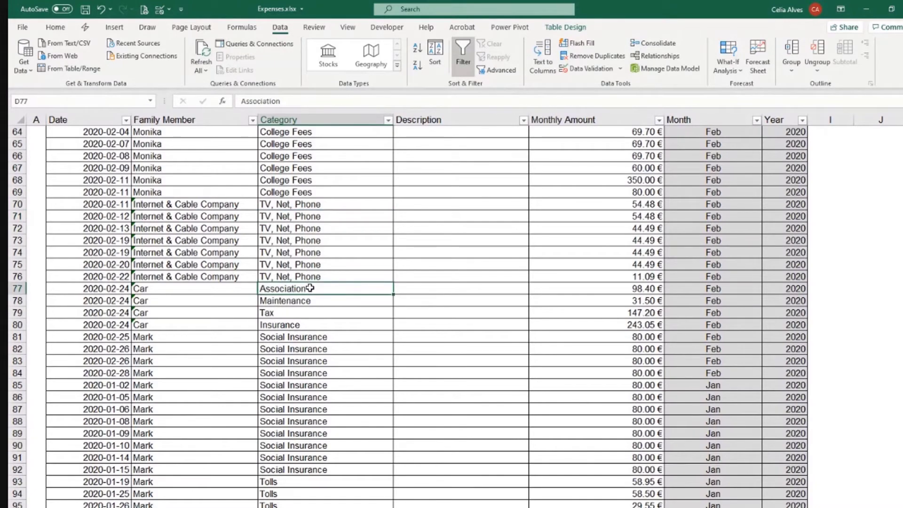
key(ctrl+Up)
key(Down)
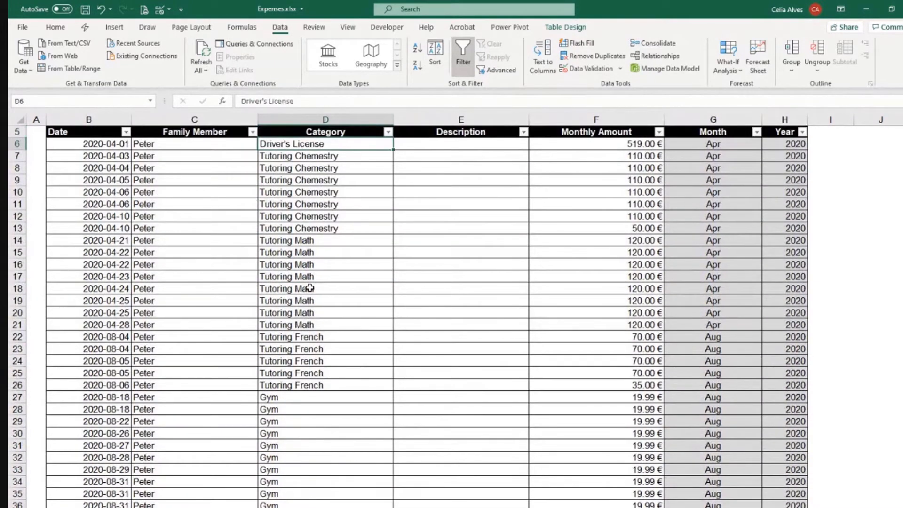
scroll(376, 195, up, 2)
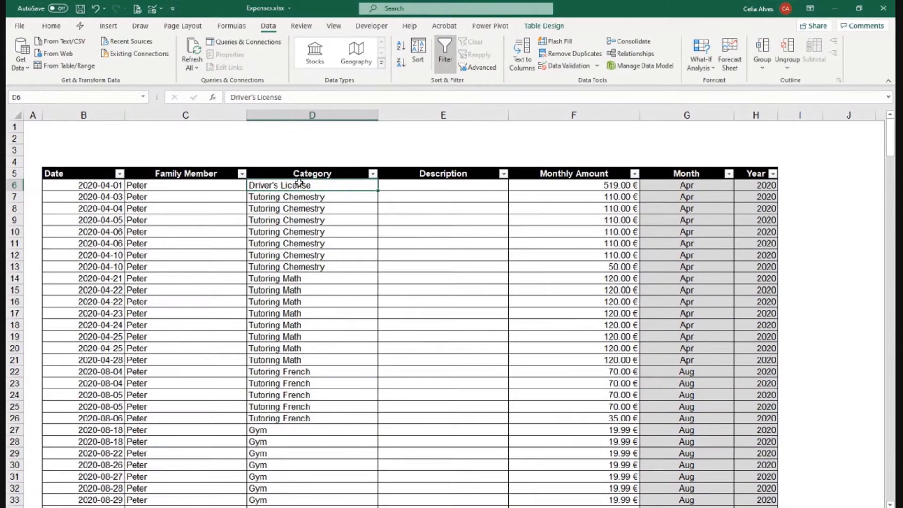
- Add a new family member name in cell B8 below the list on the Lists sheet
click(204, 215)
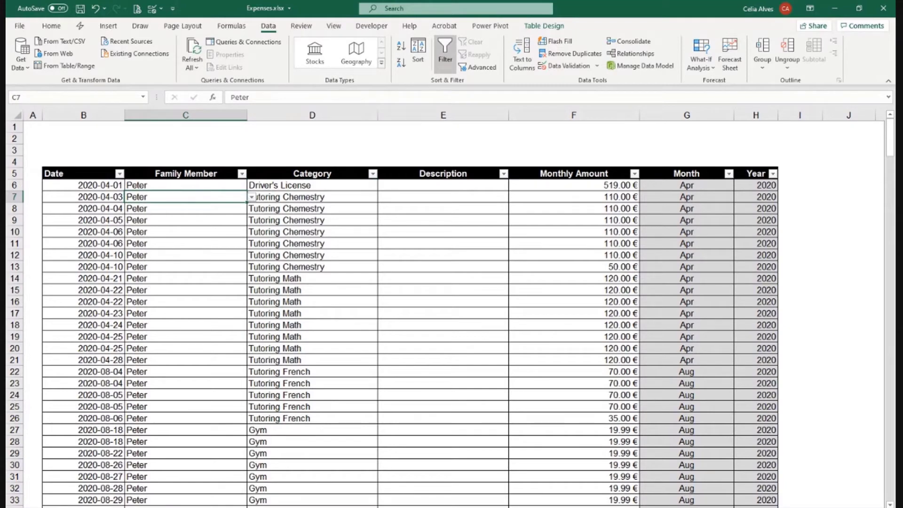
click(134, 499)
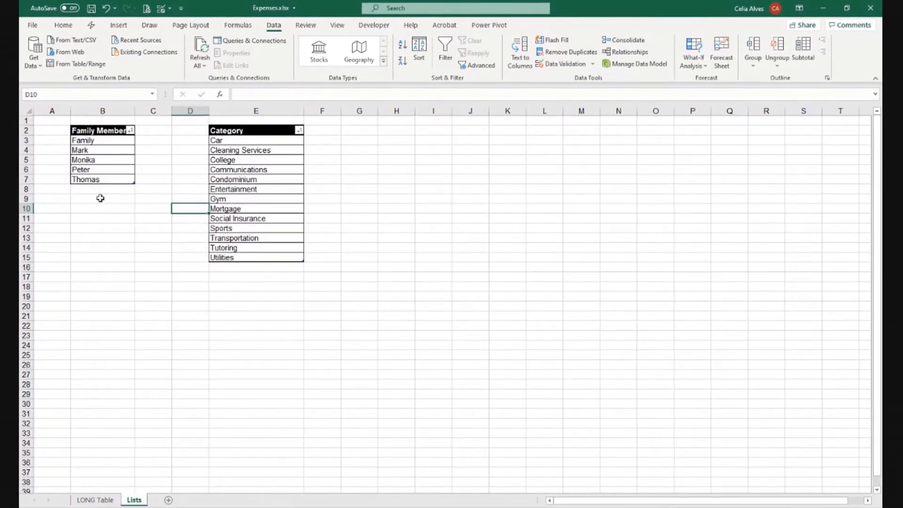
click(98, 198)
click(96, 189)
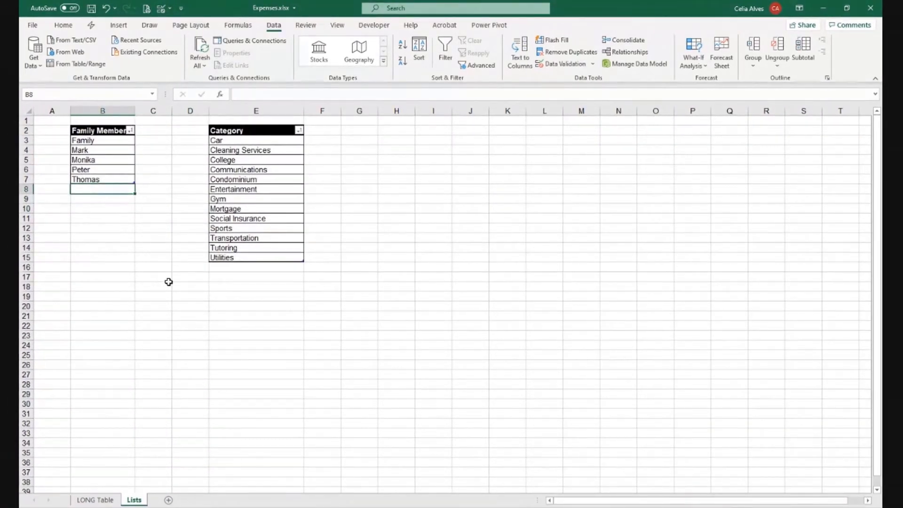
text(Celia)
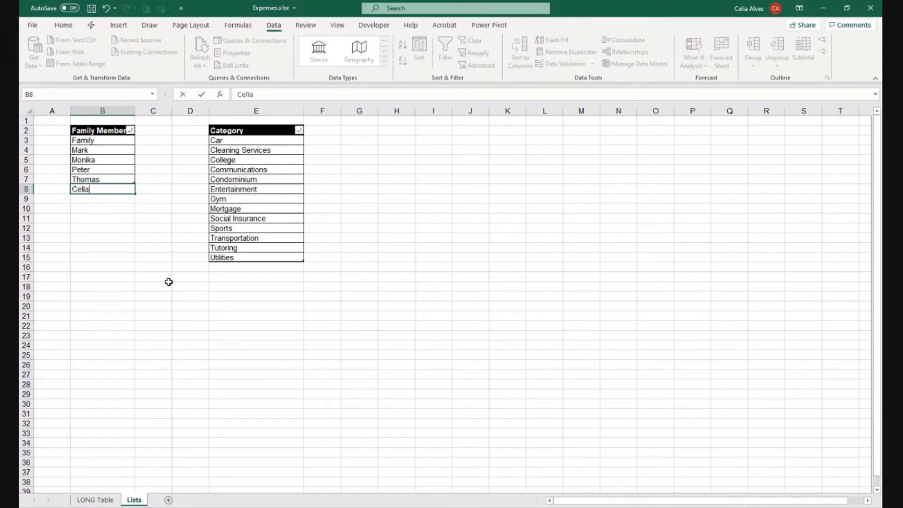
key(Return)
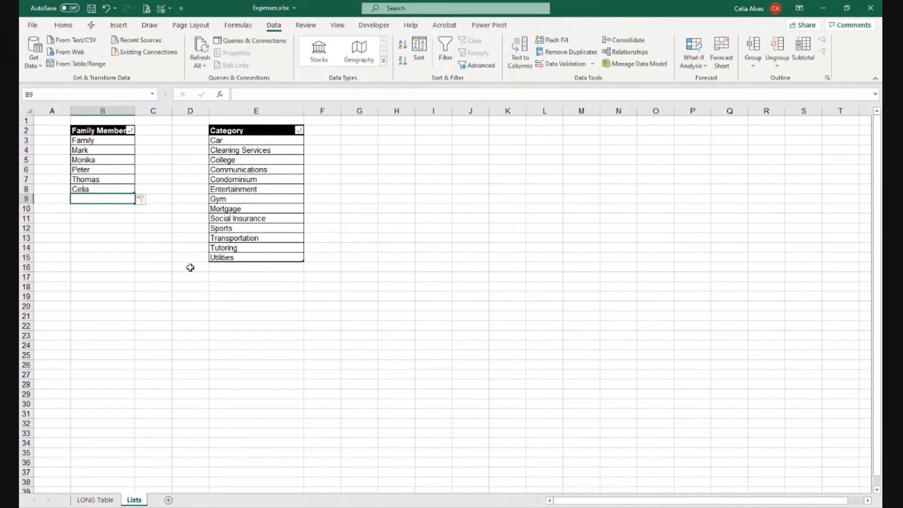
click(170, 256)
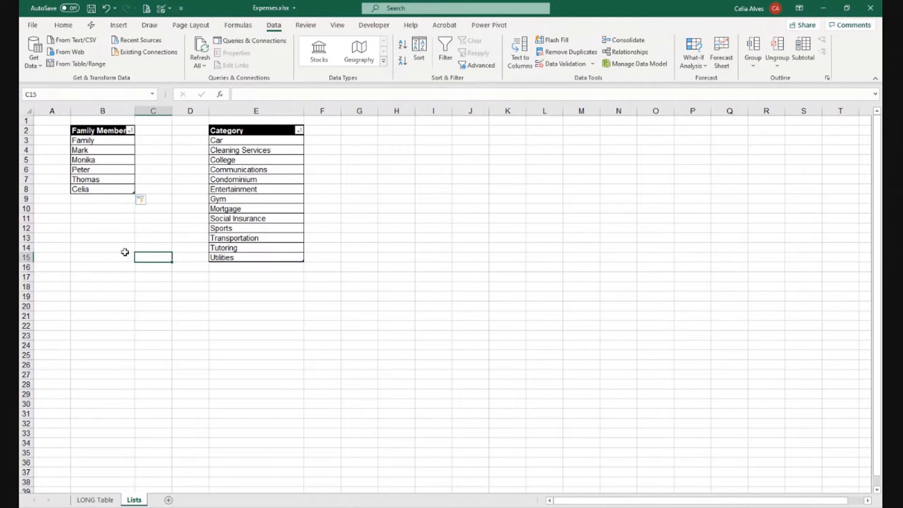
- Confirm the new name appears in C7's dropdown on LONG Table, then reselect it on Lists
click(97, 500)
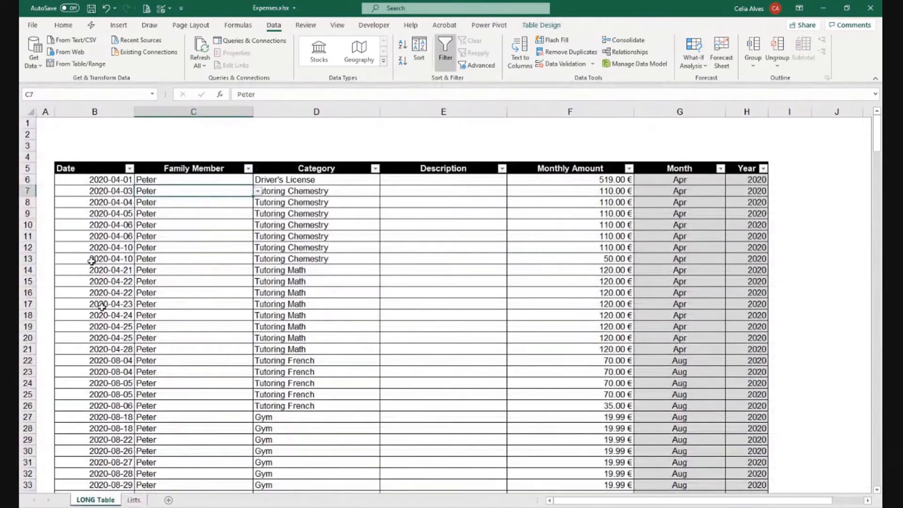
click(258, 191)
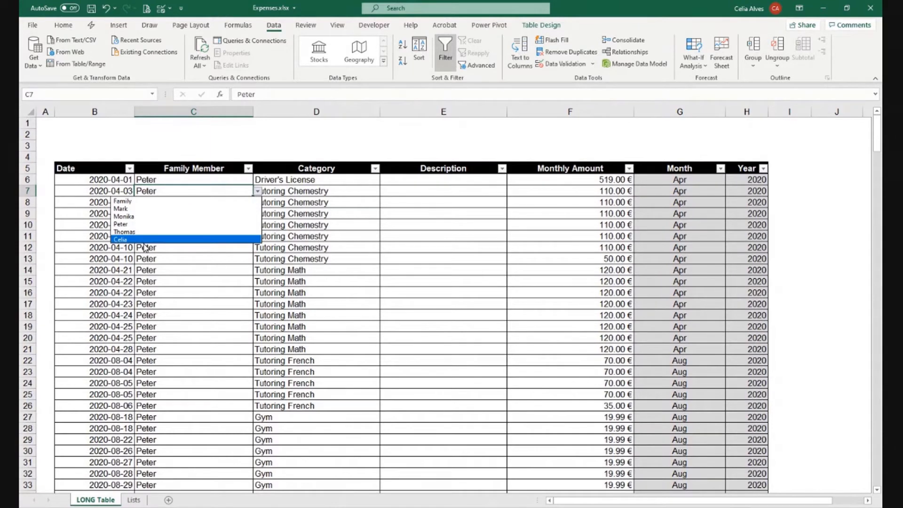
key(Escape)
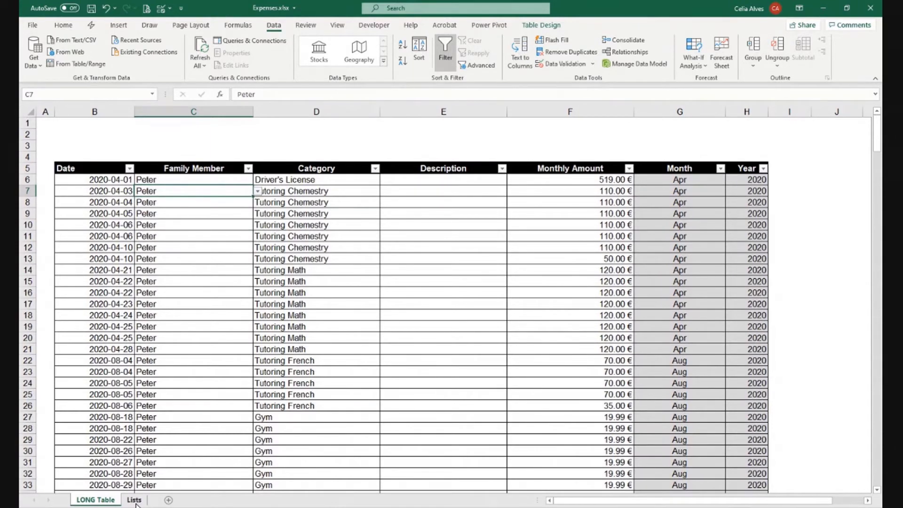
click(134, 500)
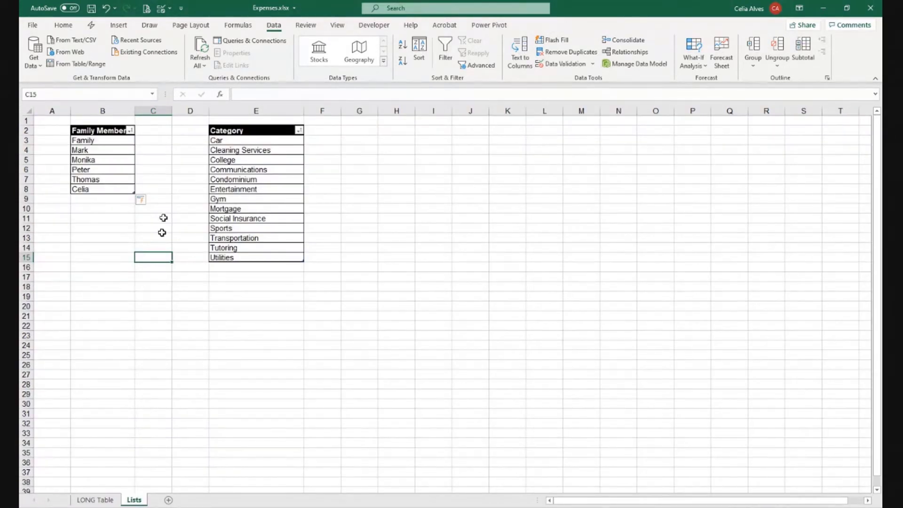
click(124, 188)
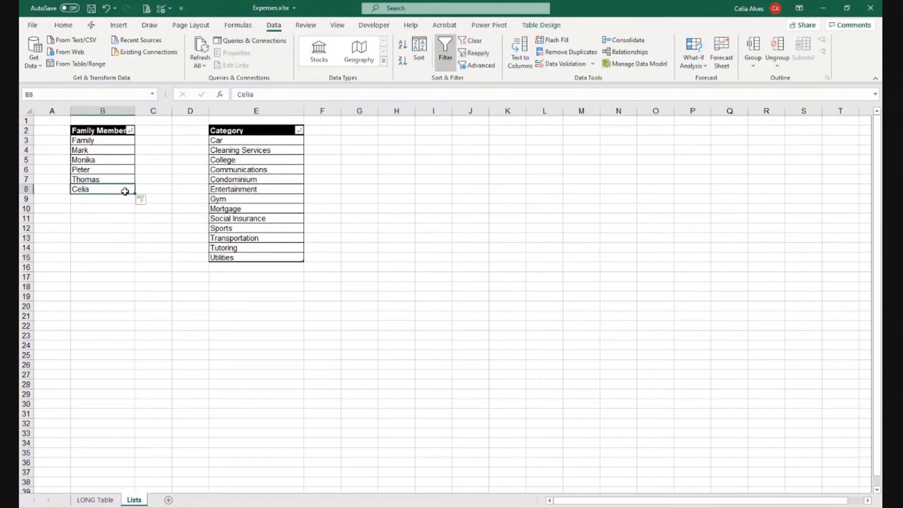
- Delete the new name's table row from the Family Member list
right_click(126, 192)
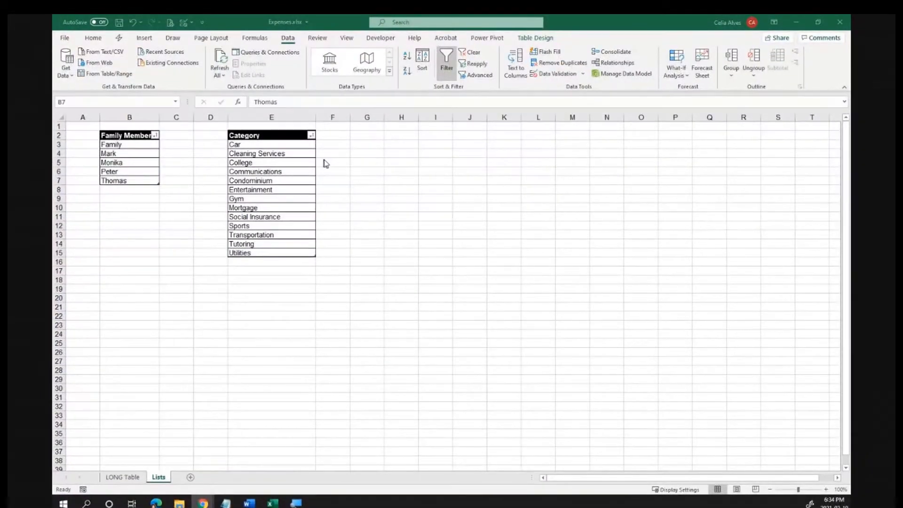
- Select all 13 Tbl_Categories entries on the Lists sheet and show the Formulas ribbon
click(245, 144)
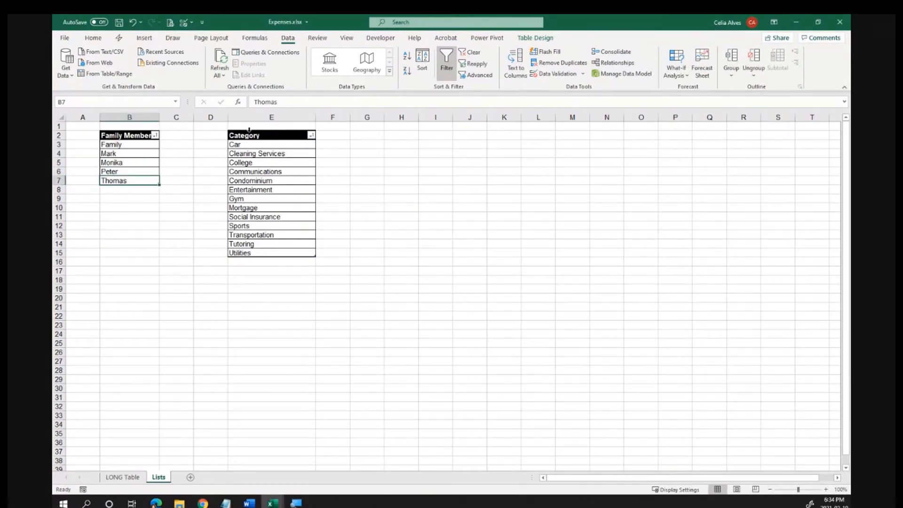
click(249, 129)
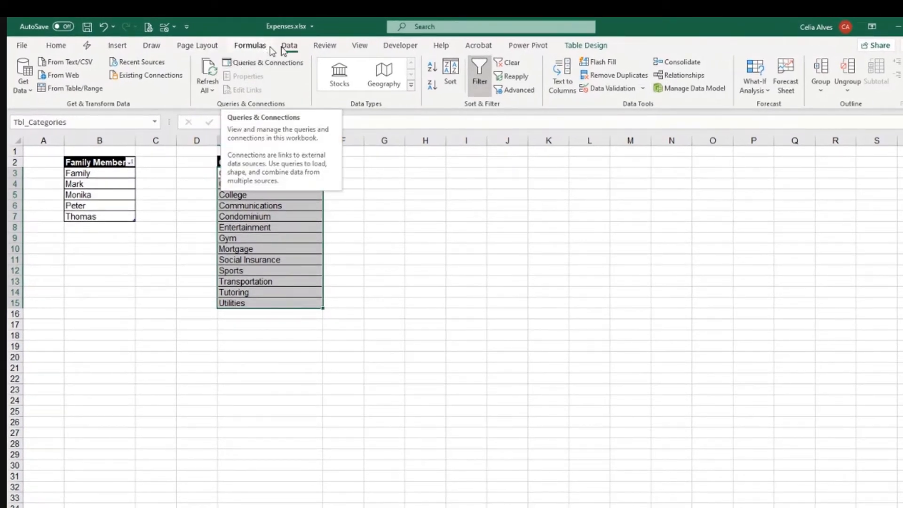
click(241, 48)
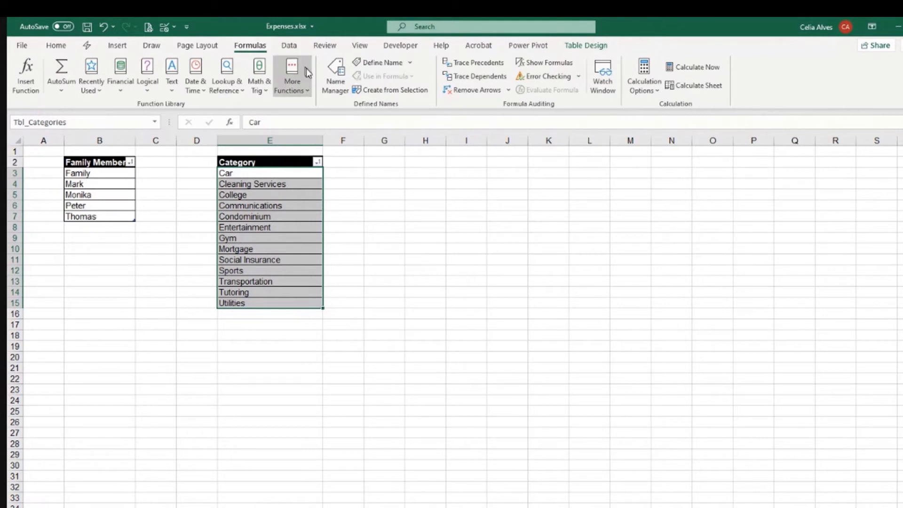
- Create a new defined name called Lst_Categories in Name Manager
click(328, 78)
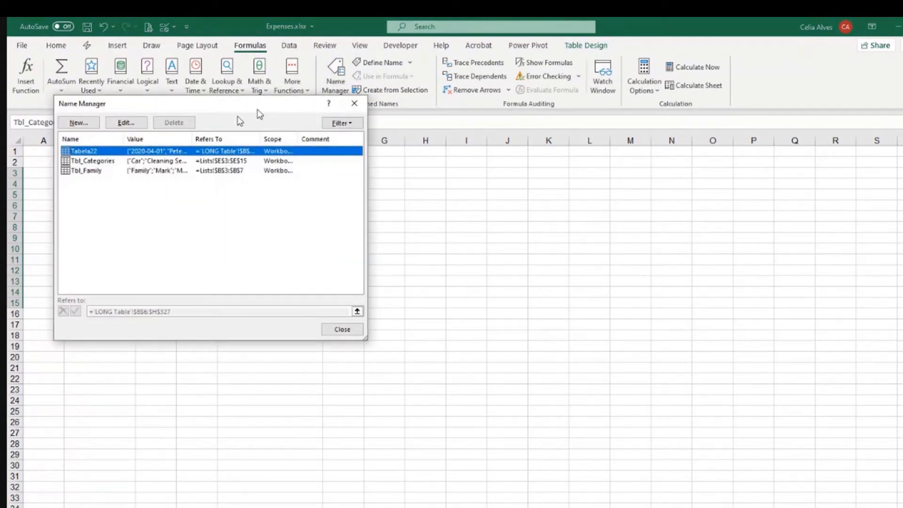
click(77, 122)
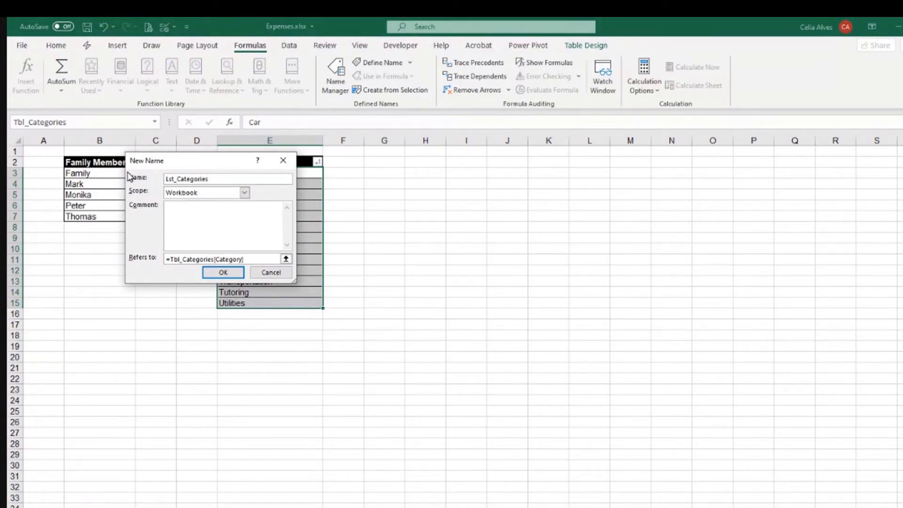
key(Return)
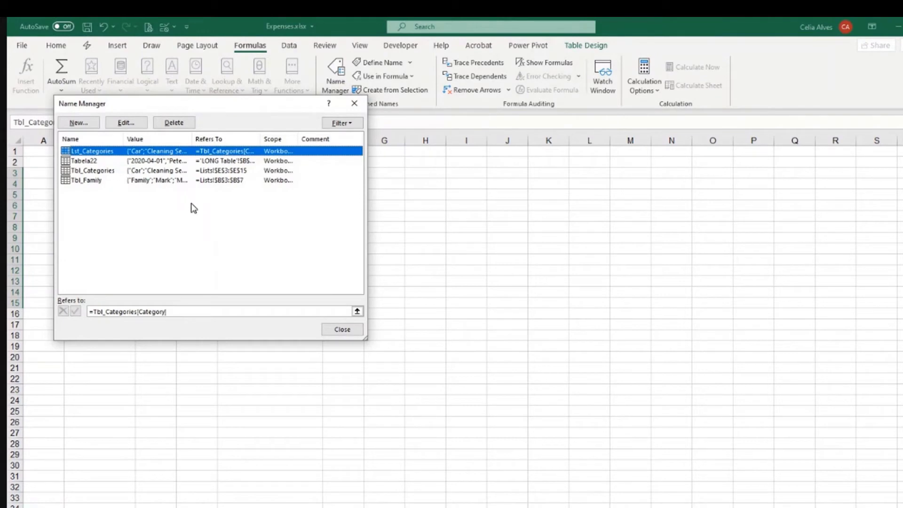
- Edit Lst_Categories to refer to =Tbl_Categories[Category], save it, and close Name Manager
double_click(127, 157)
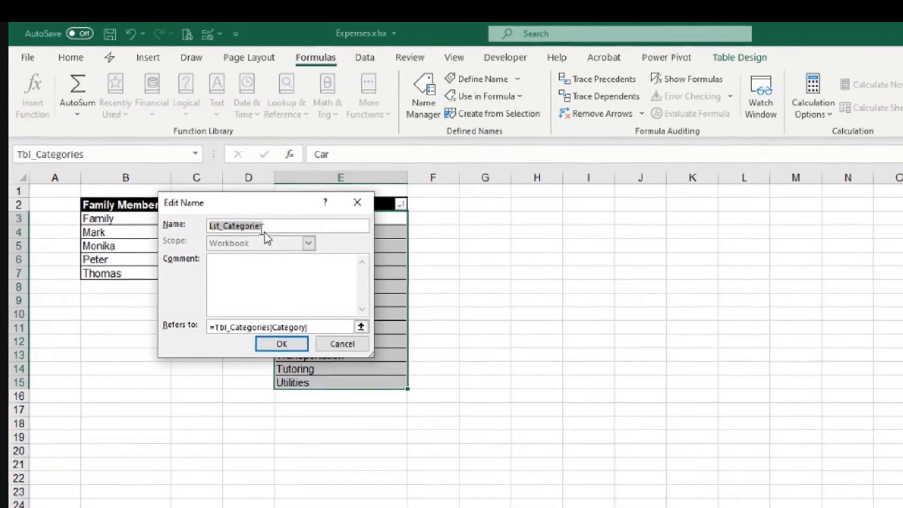
right_click(265, 232)
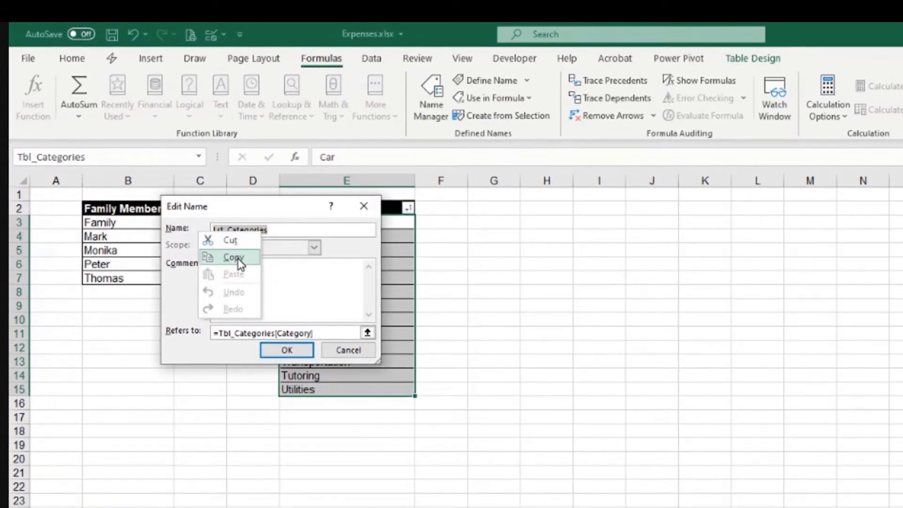
click(249, 252)
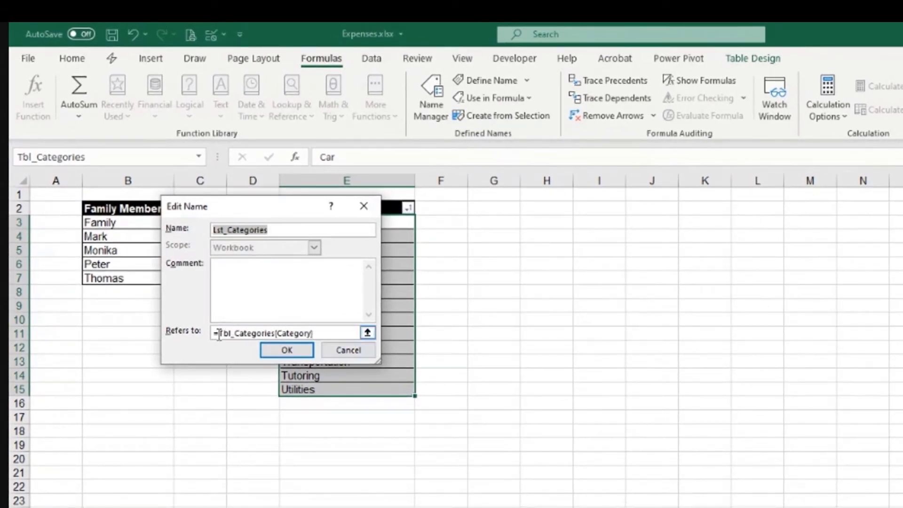
drag(219, 336, 274, 332)
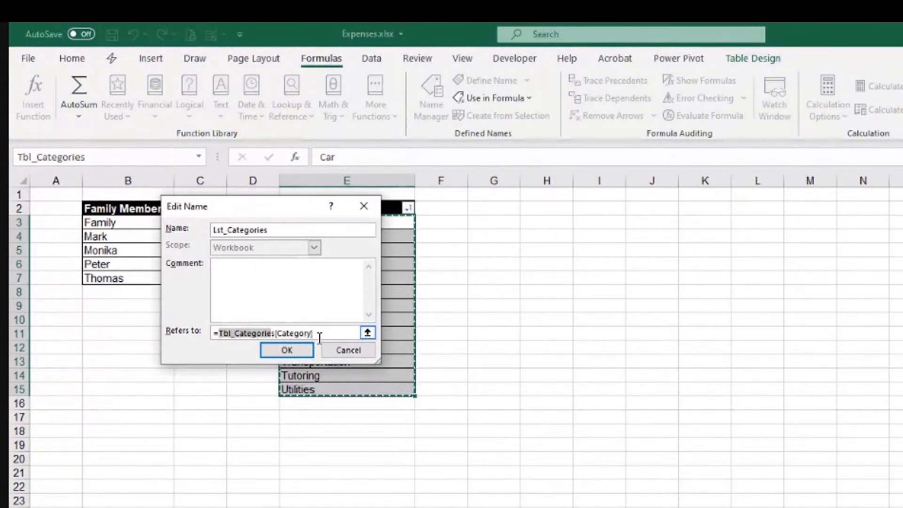
click(337, 333)
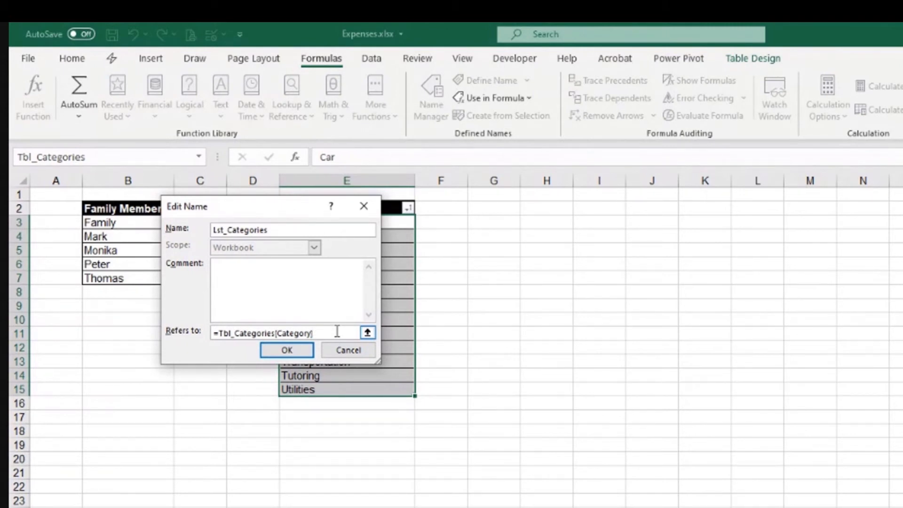
click(292, 353)
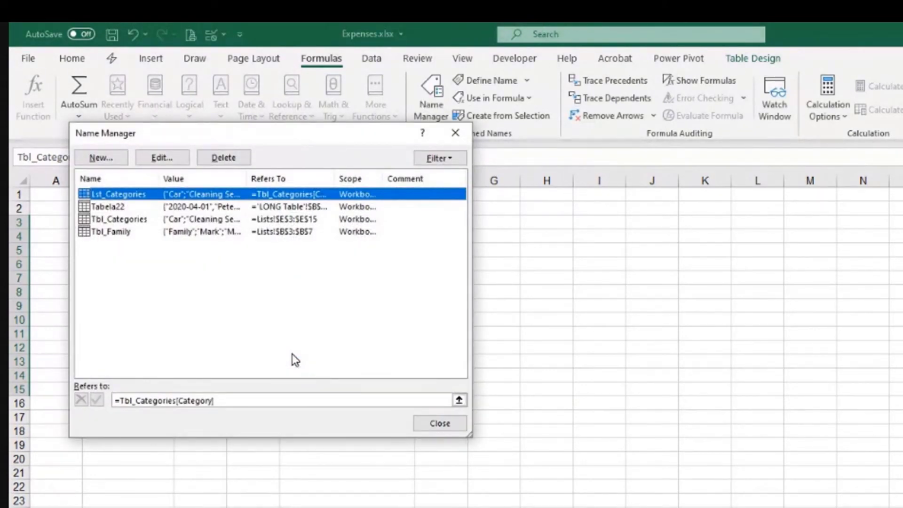
key(Escape)
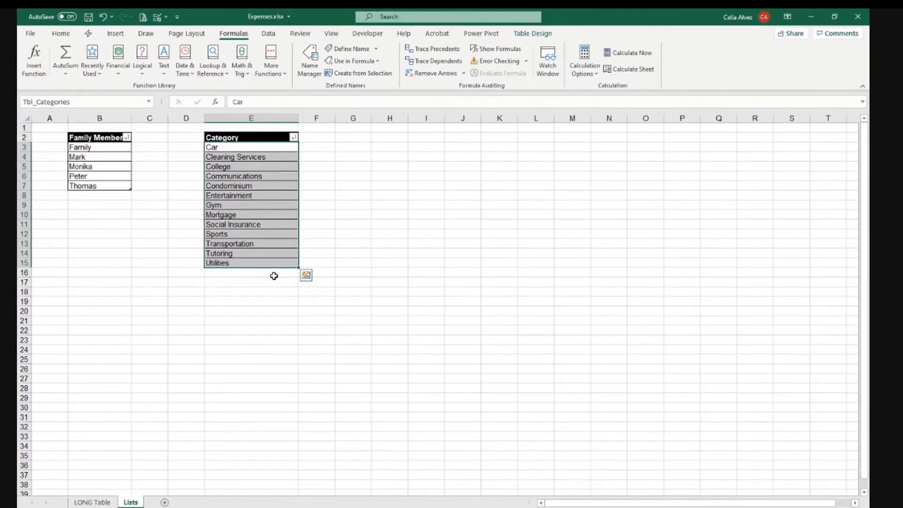
- On the LONG Table sheet, select the data cells of the expense table's Category column
click(94, 503)
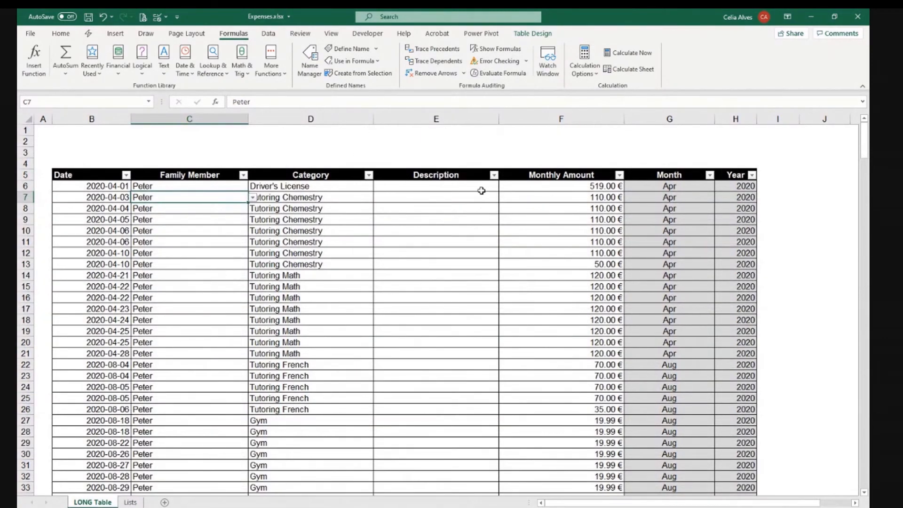
click(310, 177)
click(310, 169)
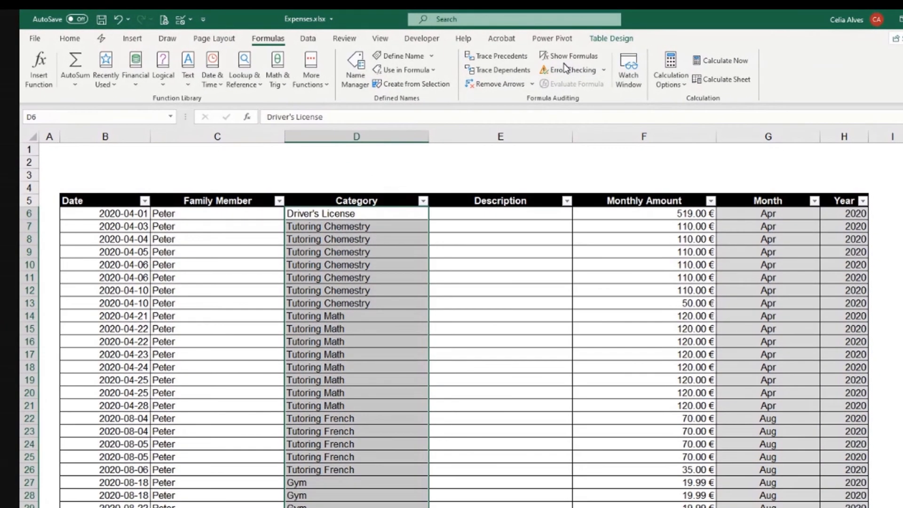
- Apply List data validation to the Category cells, with source =Lst_Categories inserted via F3
click(308, 38)
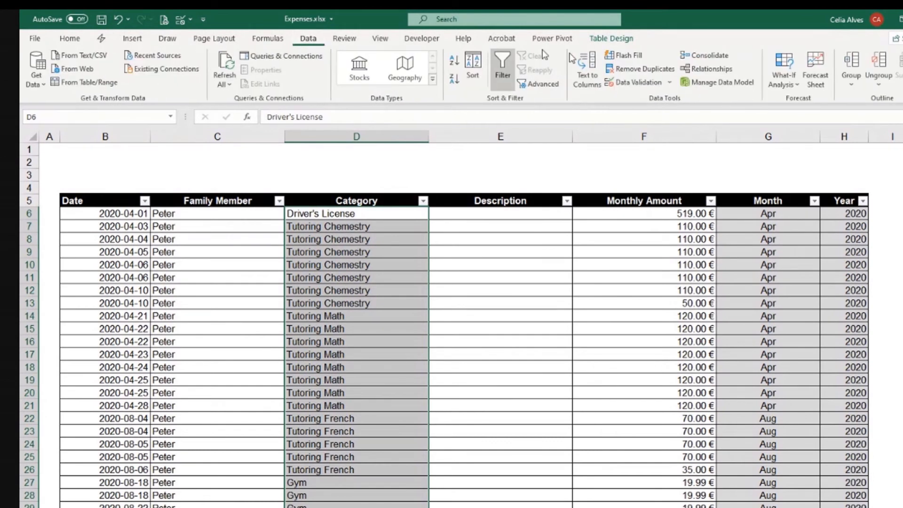
click(651, 83)
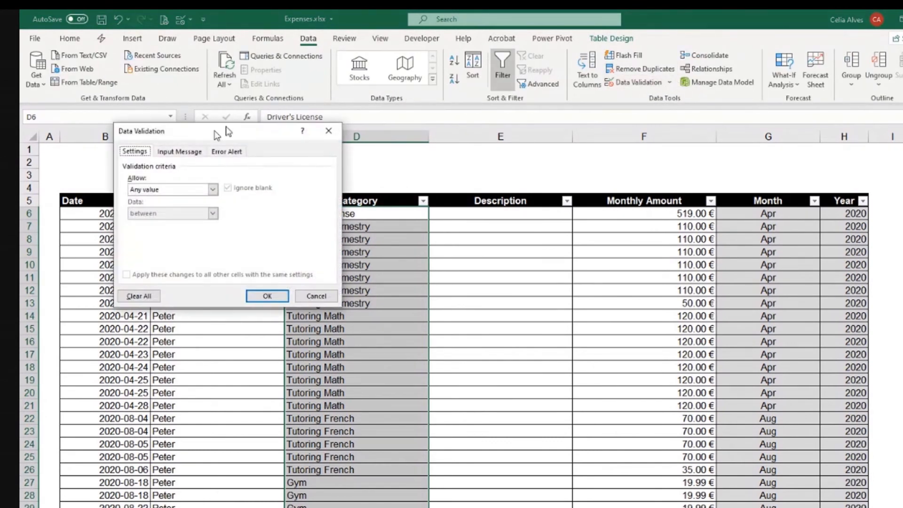
click(212, 189)
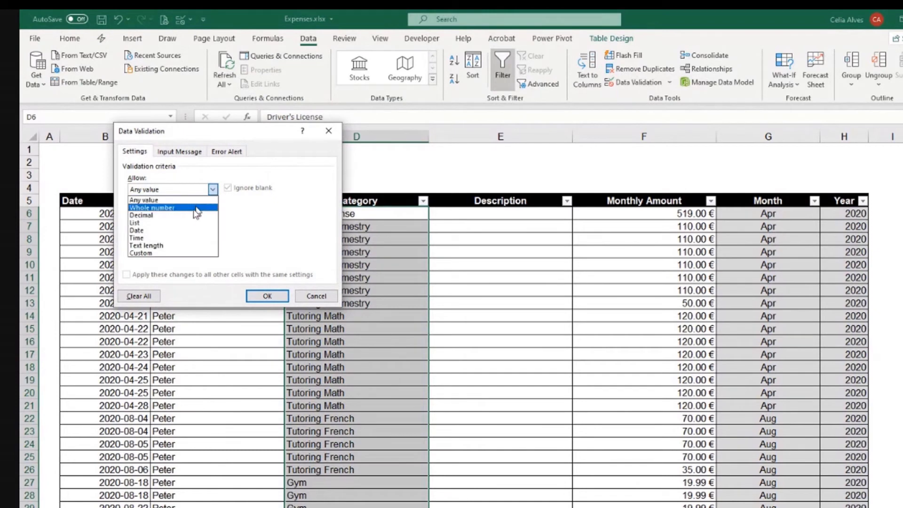
click(188, 223)
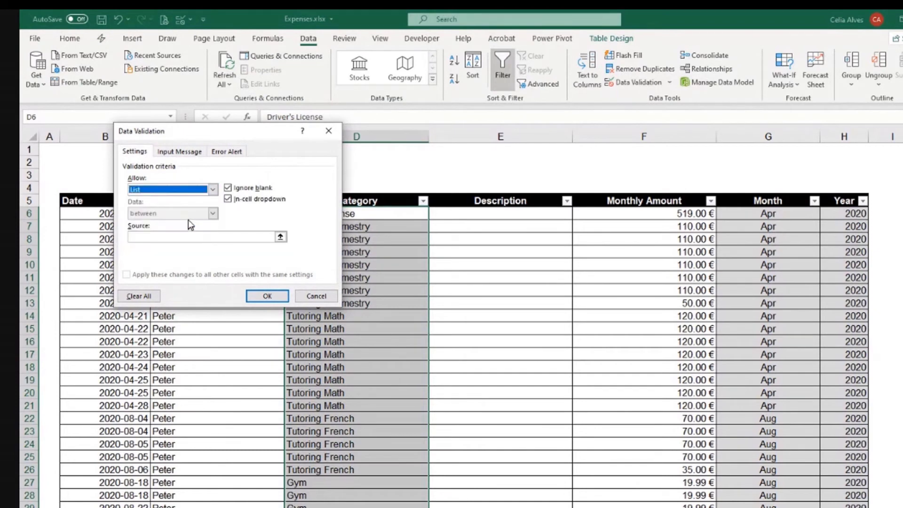
click(209, 237)
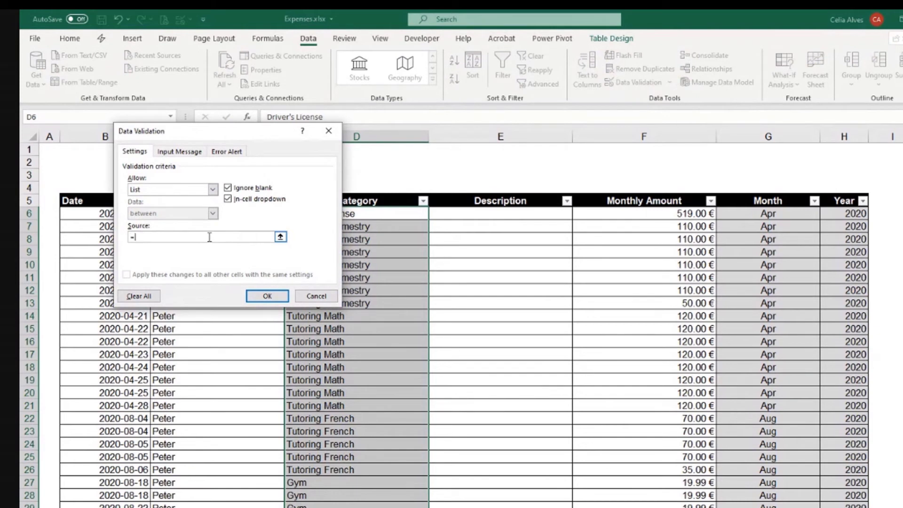
text(=Lst_Categories)
drag(199, 238, 60, 239)
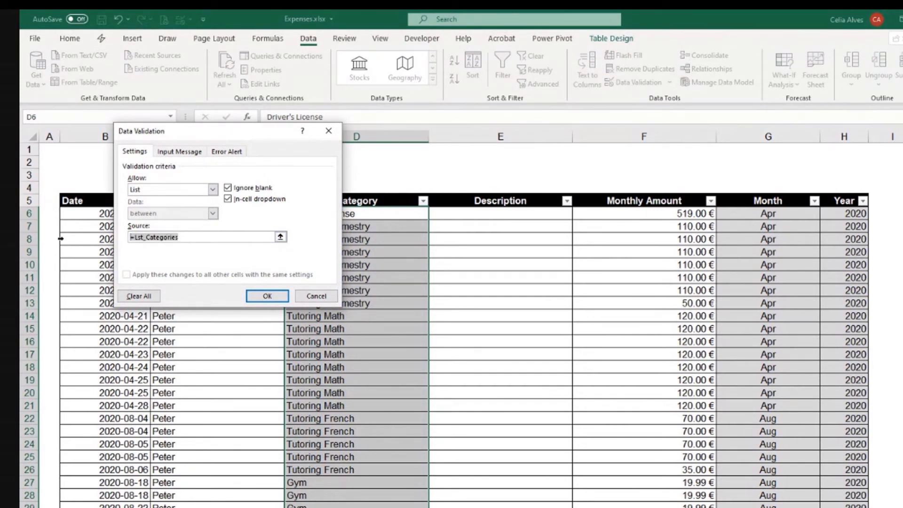
key(BackSpace)
key(F3)
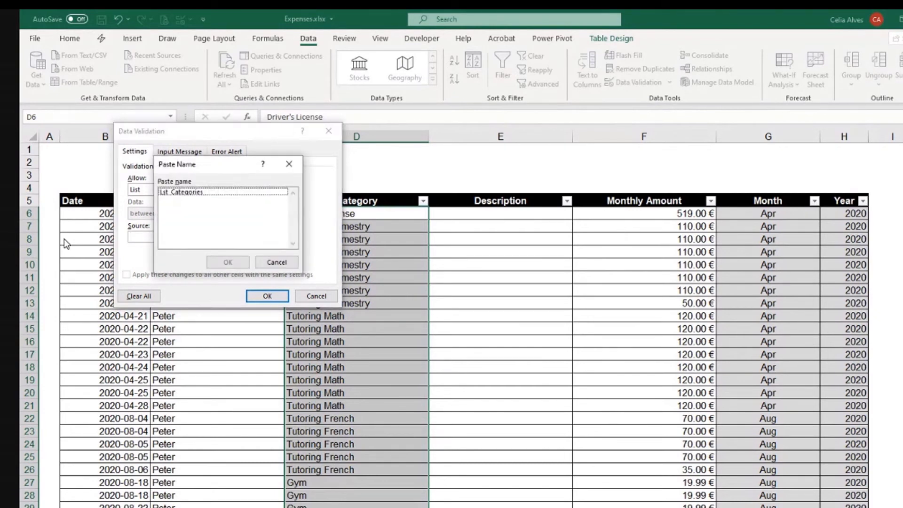
click(187, 194)
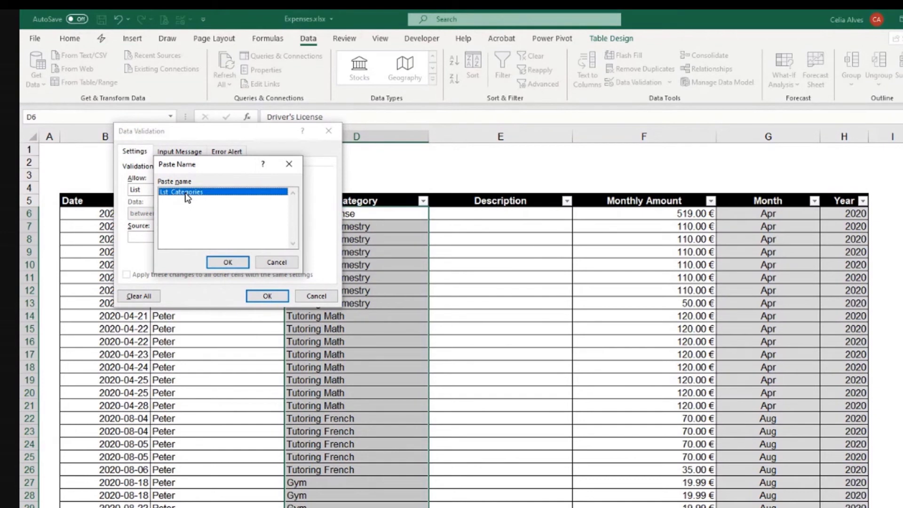
click(228, 263)
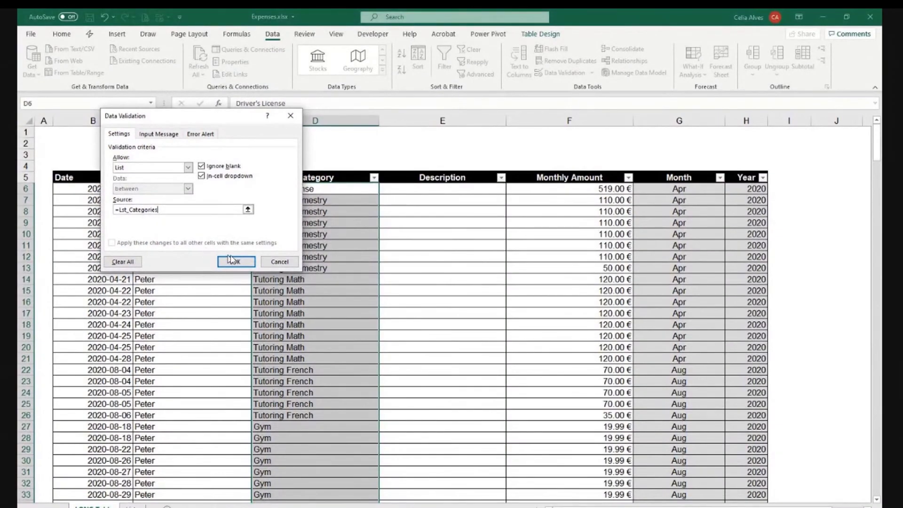
click(236, 261)
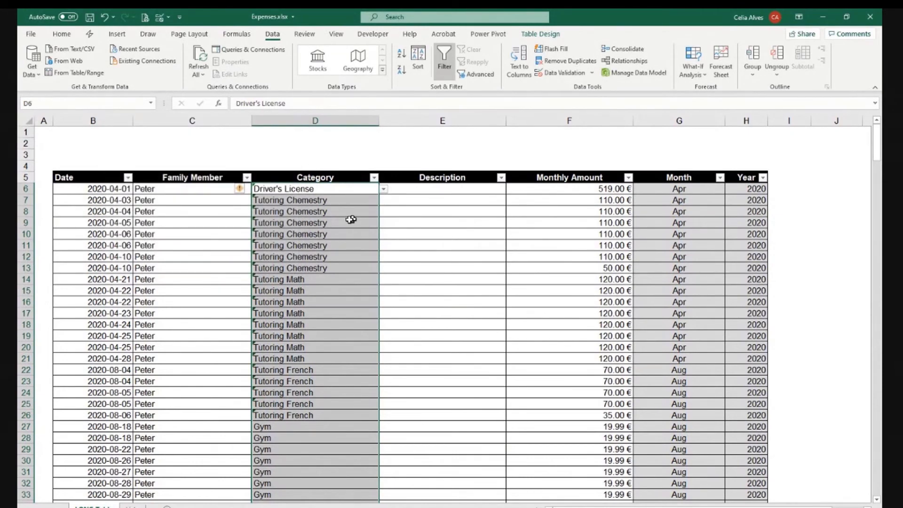
scroll(301, 259, down, 6)
scroll(315, 350, up, 6)
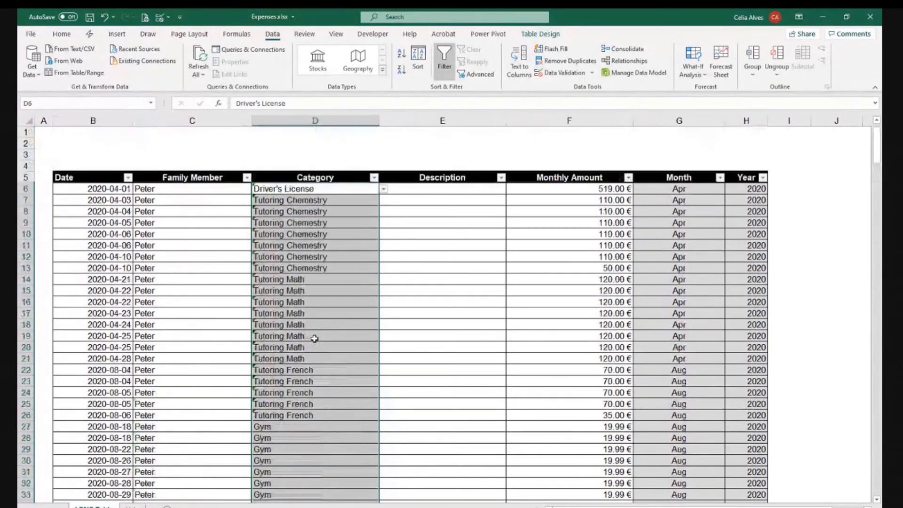
click(290, 234)
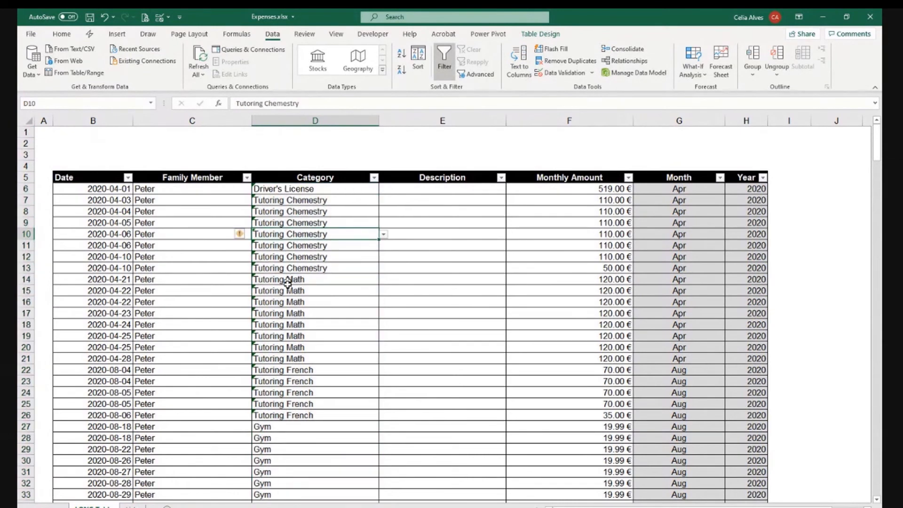
click(302, 175)
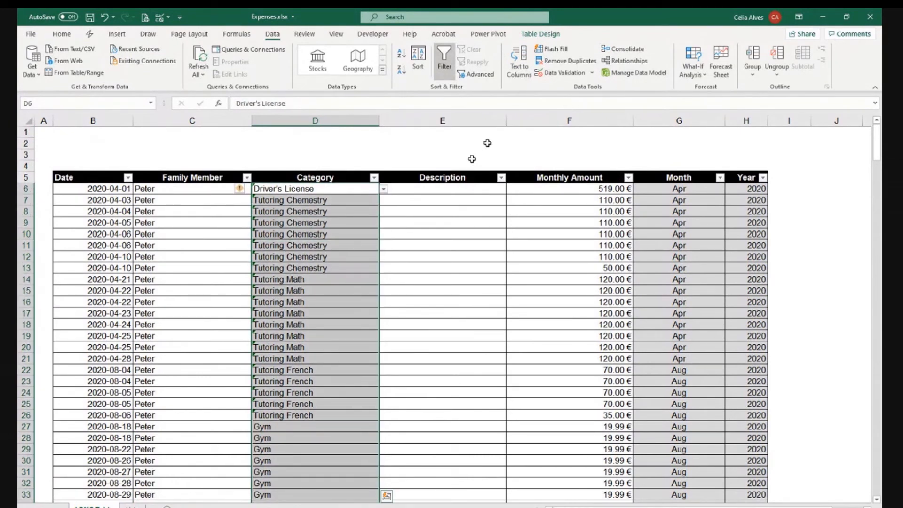
- Circle invalid Category entries, accept the over-255-cells warning, and scroll to review the circles
click(592, 75)
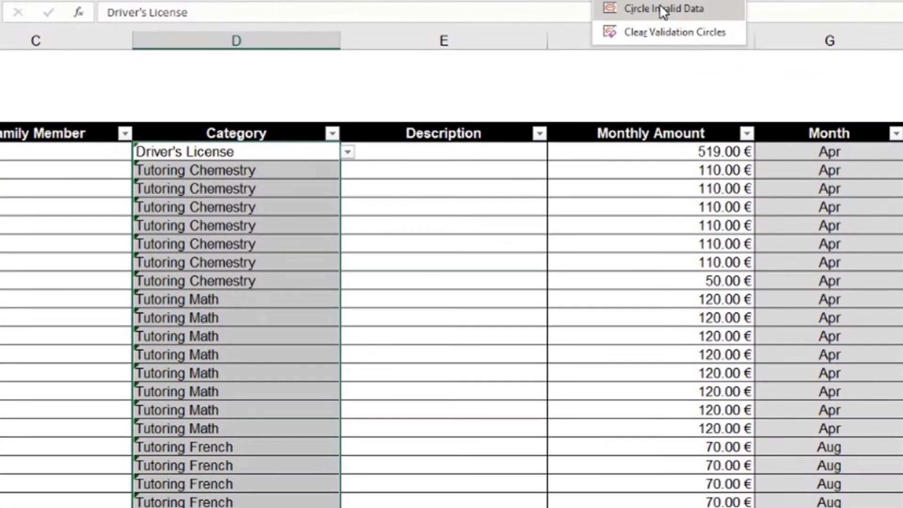
click(578, 101)
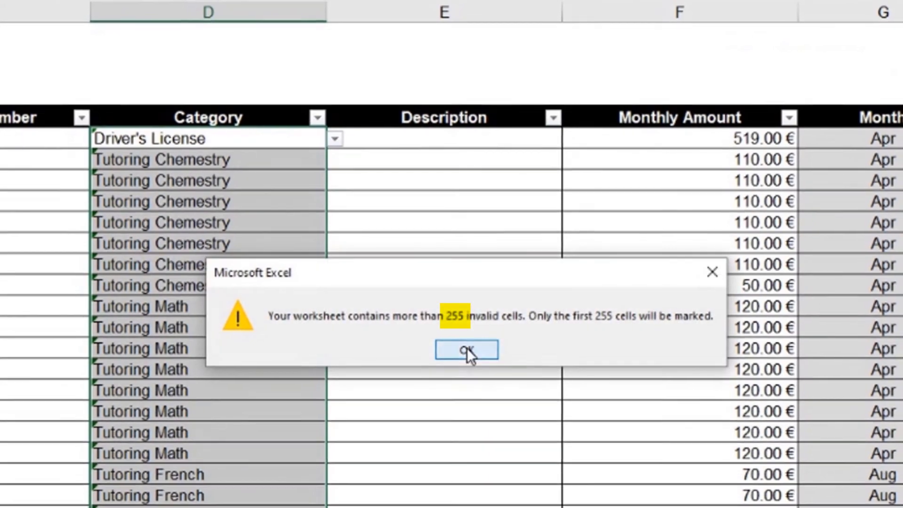
click(467, 352)
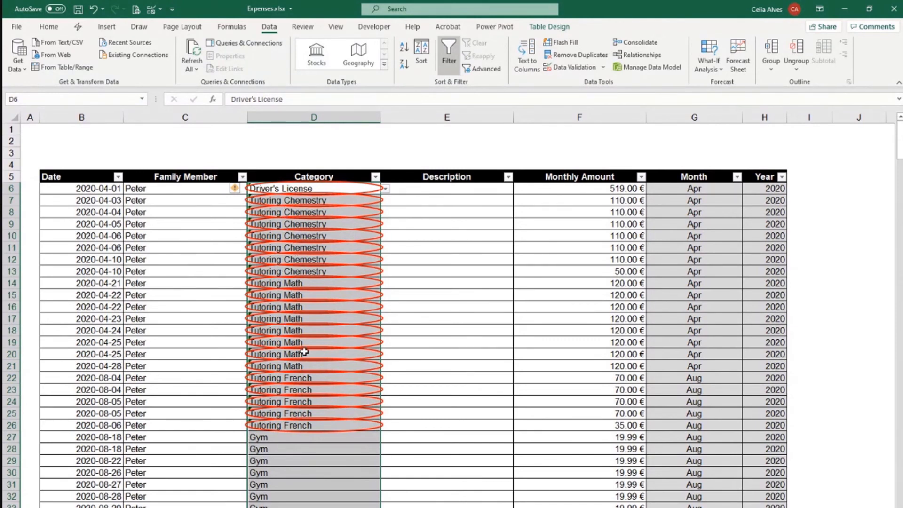
scroll(318, 347, down, 2)
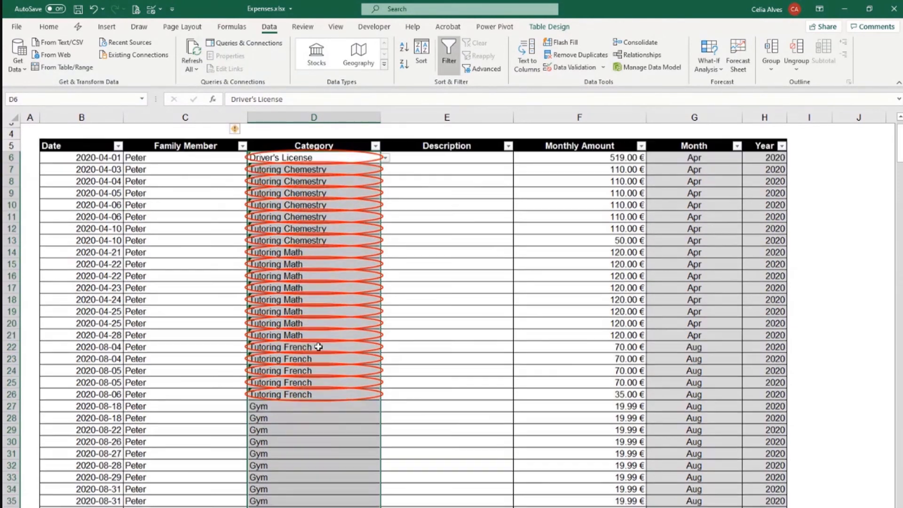
scroll(318, 347, down, 4)
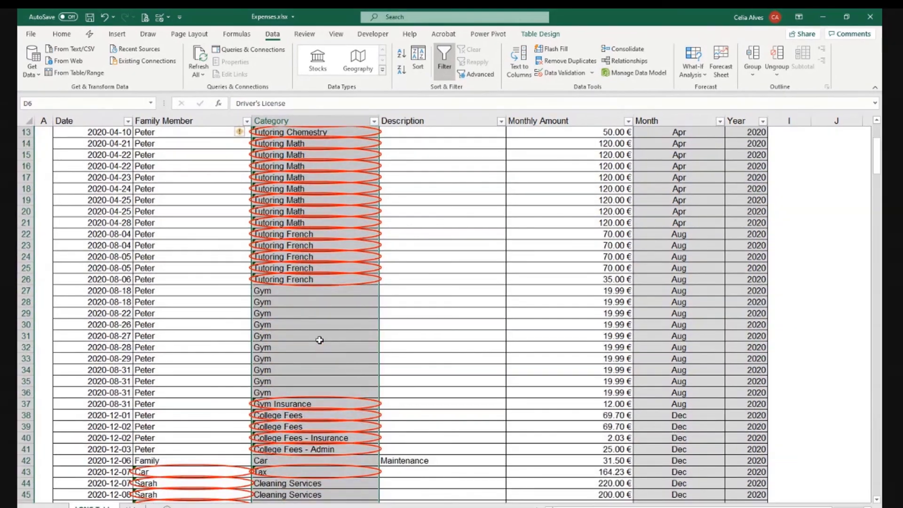
scroll(319, 339, up, 6)
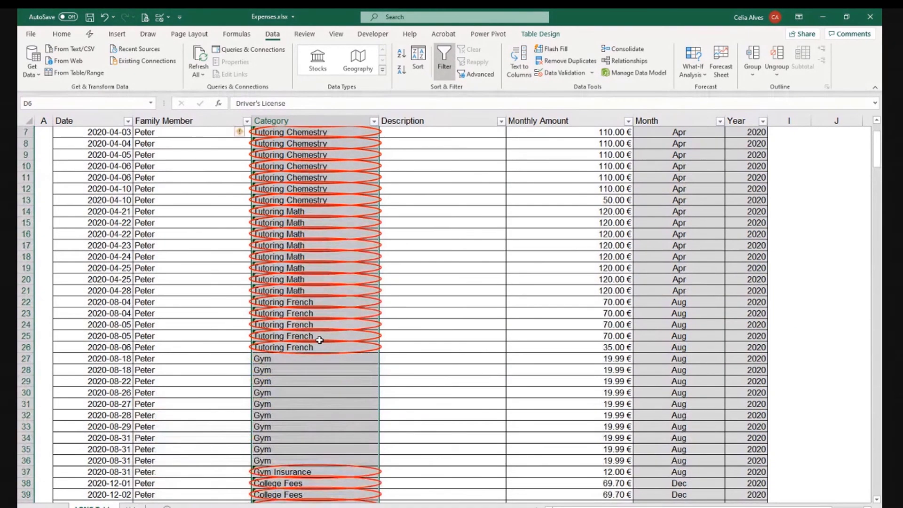
key(Down)
click(591, 74)
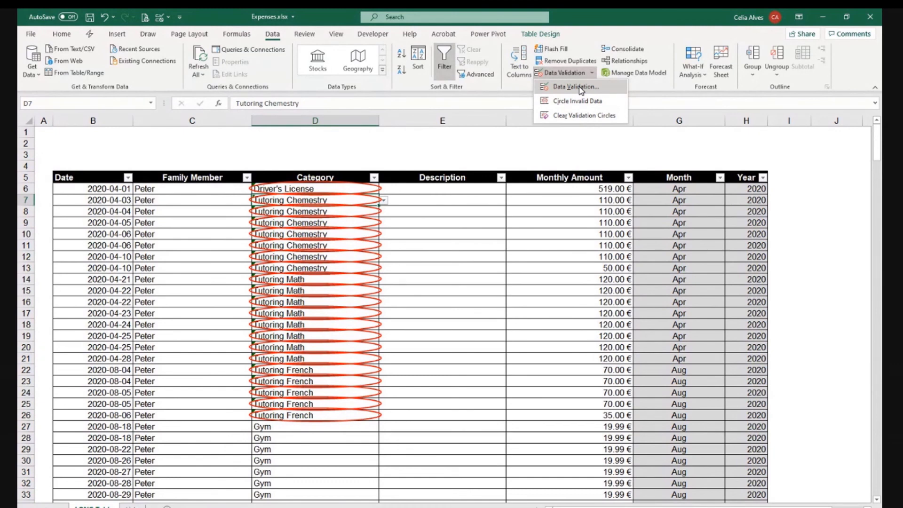
- Clear the validation circles and check the Tutoring Math entry in D15
click(585, 114)
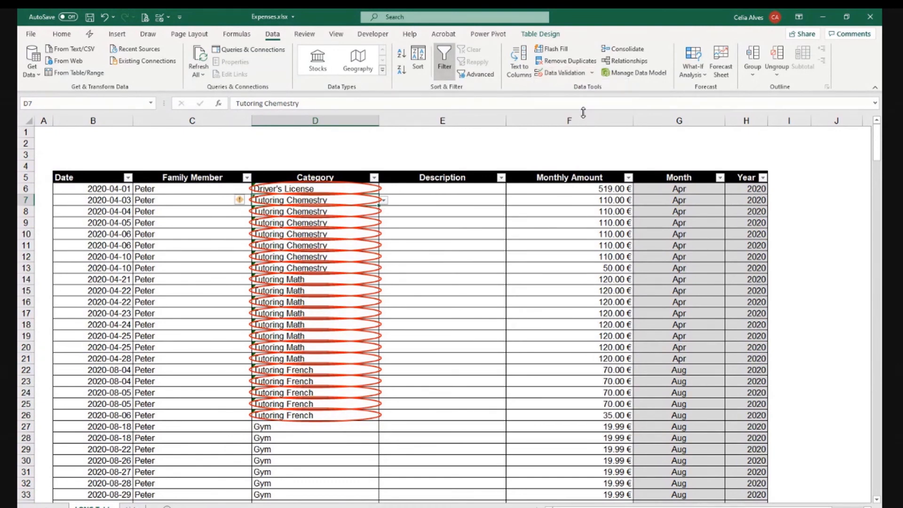
click(323, 289)
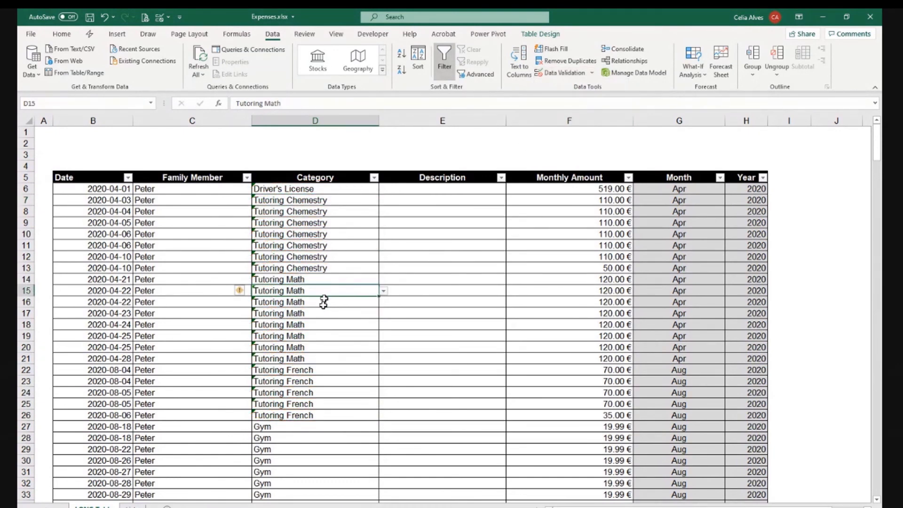